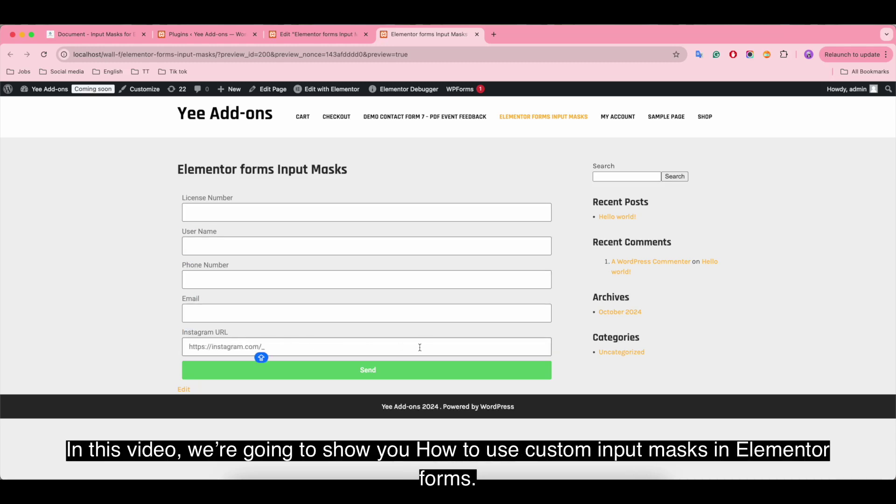
Step: Fill the License Number, User Name and Phone Number fields with sample values
{"action": "left_click", "coordinate": [218, 208]}
{"action": "type", "text": "TN6677809877"}
{"action": "left_click", "coordinate": [207, 246]}
{"action": "type", "text": "HDFGHD"}
{"action": "left_click", "coordinate": [224, 280]}
Step: Enter a lowercase email and Instagram URL 'fghh', then submit the form
{"action": "left_click", "coordinate": [211, 312]}
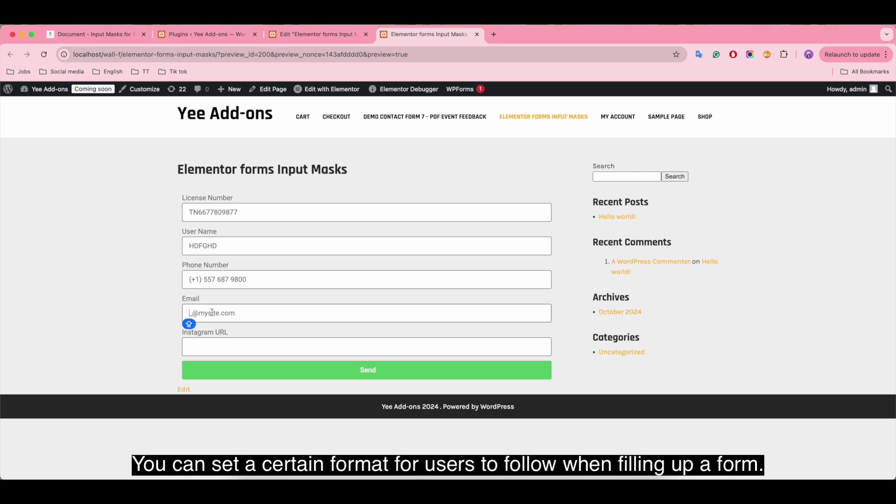
{"action": "type", "text": "M"}
{"action": "key", "text": "BackSpace"}
{"action": "key", "text": "Caps_Lock"}
{"action": "type", "text": "m"}
{"action": "left_click", "coordinate": [336, 346]}
{"action": "type", "text": "fghh"}
{"action": "left_click", "coordinate": [426, 375]}
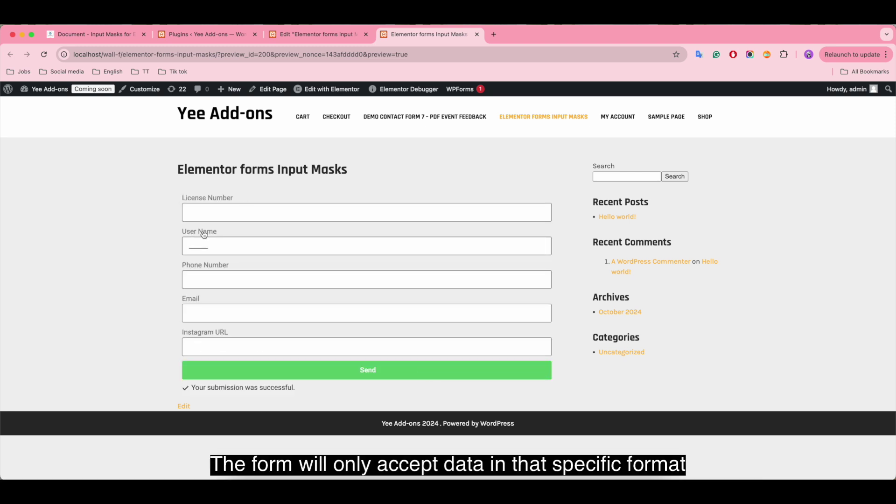
Step: Resubmit with user name 'Dfs' and a partial phone '56' to trigger format errors
{"action": "left_click", "coordinate": [193, 246]}
{"action": "type", "text": "Dfs"}
{"action": "left_click", "coordinate": [205, 279]}
{"action": "type", "text": "56_ ___ ___"}
{"action": "left_click", "coordinate": [356, 375]}
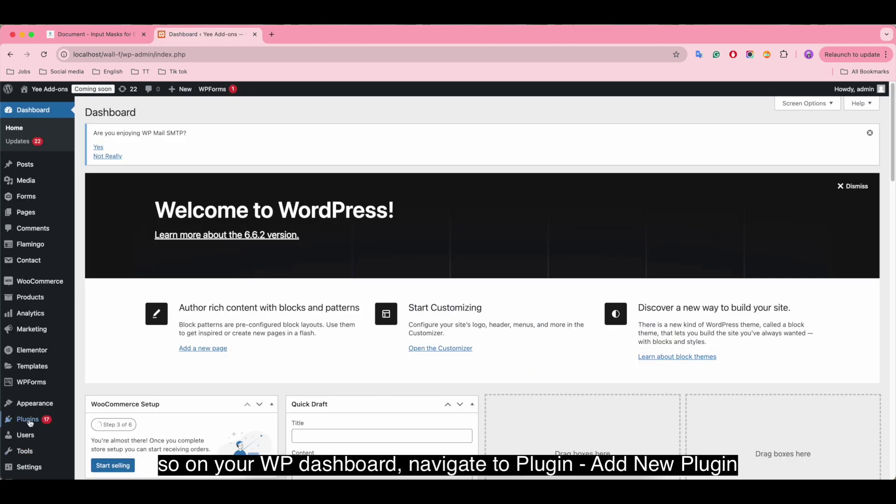
Step: Search the Add New Plugin page for 'input mask elementor'
{"action": "mouse_move", "coordinate": [28, 419]}
{"action": "left_click", "coordinate": [103, 434]}
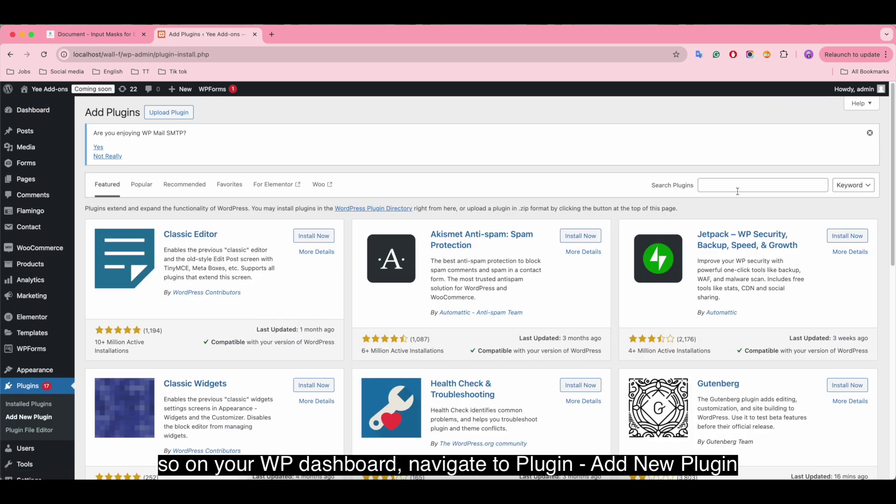
{"action": "left_click", "coordinate": [761, 189]}
{"action": "type", "text": "input m"}
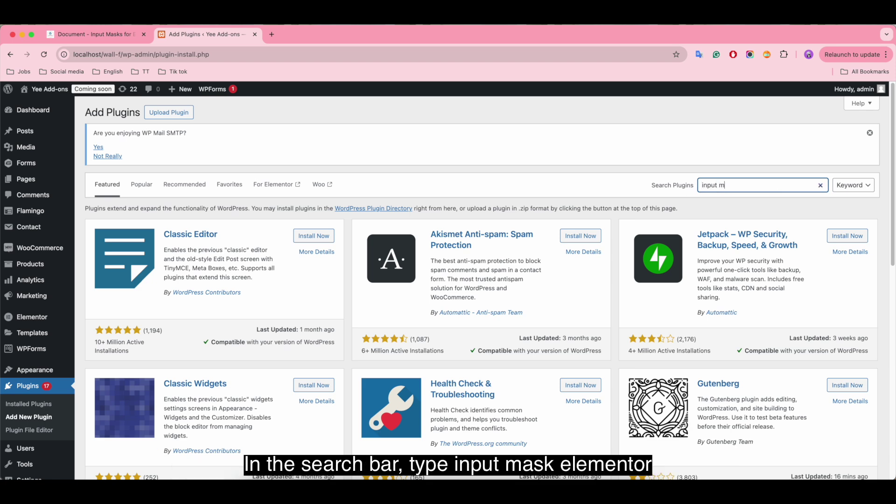
{"action": "type", "text": "ask elementor"}
Step: Install and activate Input Masks for Elementor by add-ons.org
{"action": "scroll", "coordinate": [512, 325], "scroll_direction": "down", "scroll_amount": 9}
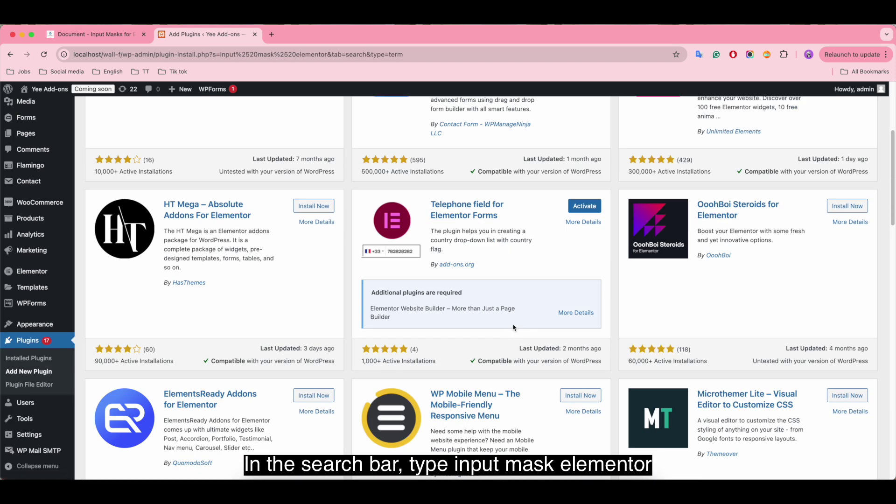
{"action": "scroll", "coordinate": [512, 327], "scroll_direction": "down", "scroll_amount": 3}
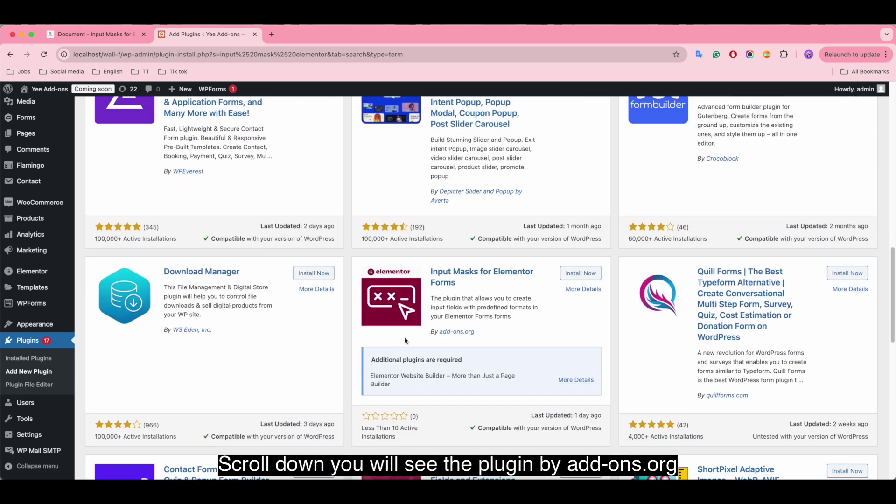
{"action": "triple_click", "coordinate": [469, 333]}
{"action": "left_click", "coordinate": [502, 332]}
{"action": "left_click", "coordinate": [573, 276]}
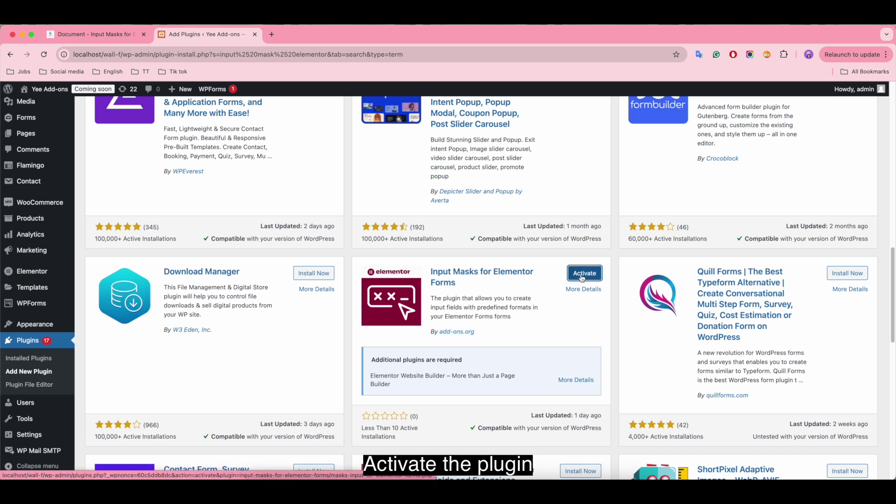
{"action": "left_click", "coordinate": [583, 278]}
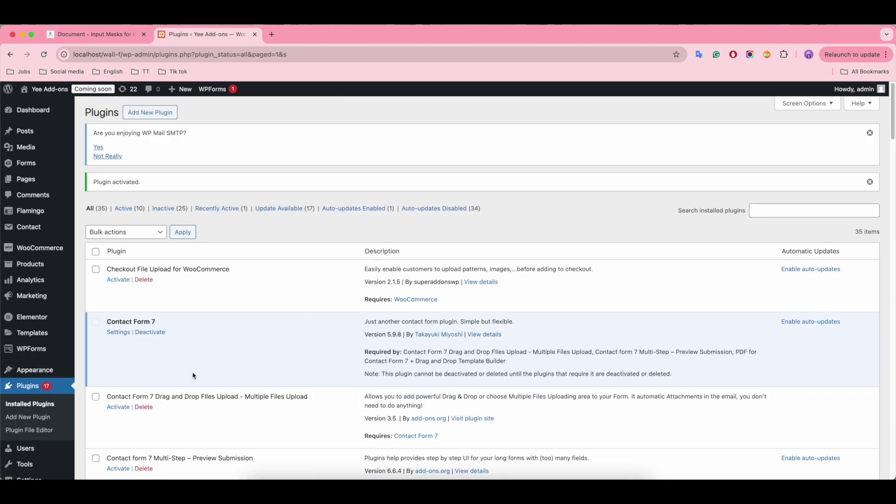
Step: Open Add New Page in a new tab and title it 'Elementor forms Input Masks'
{"action": "scroll", "coordinate": [194, 375], "scroll_direction": "down", "scroll_amount": 15}
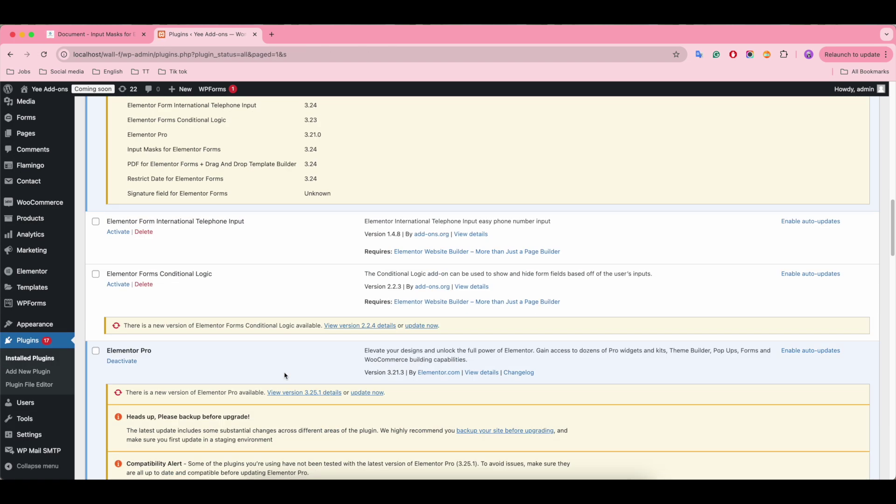
{"action": "scroll", "coordinate": [286, 376], "scroll_direction": "down", "scroll_amount": 10}
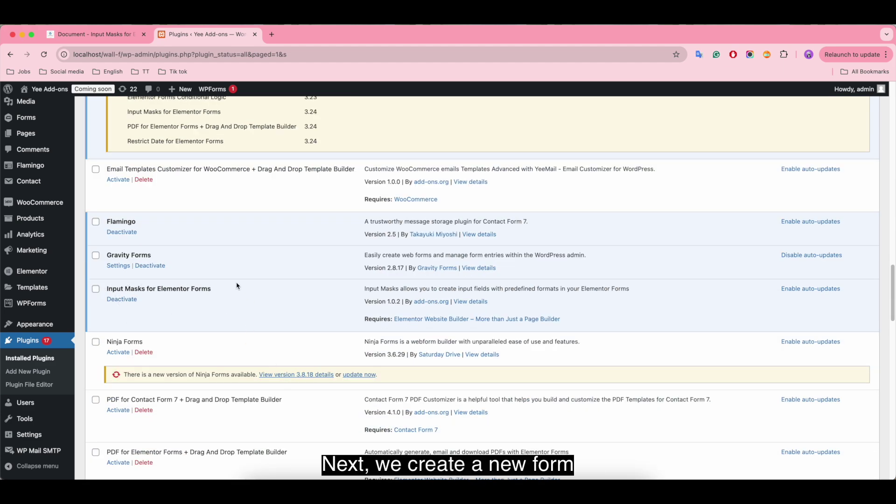
{"action": "mouse_move", "coordinate": [21, 132]}
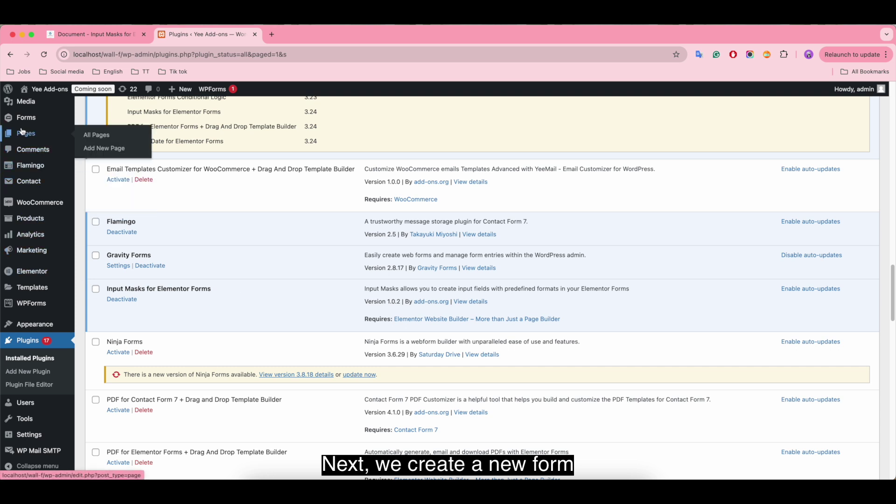
{"action": "right_click", "coordinate": [103, 147]}
{"action": "left_click", "coordinate": [128, 149]}
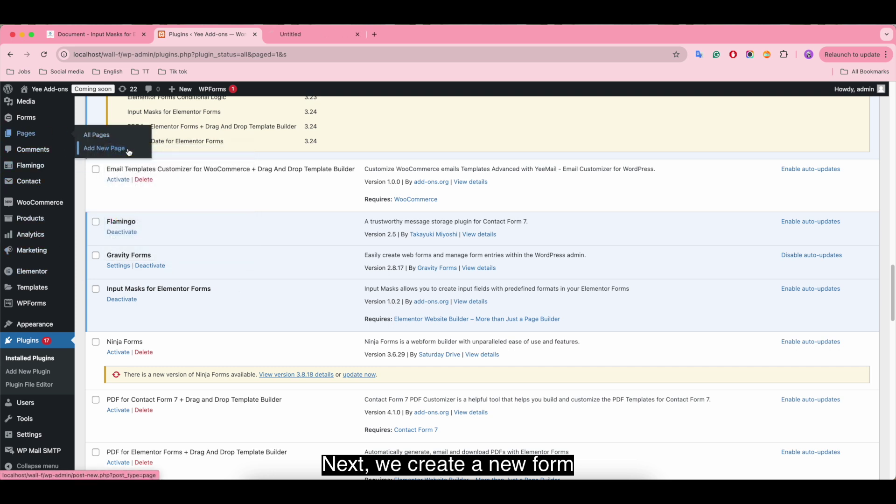
{"action": "left_click", "coordinate": [319, 34]}
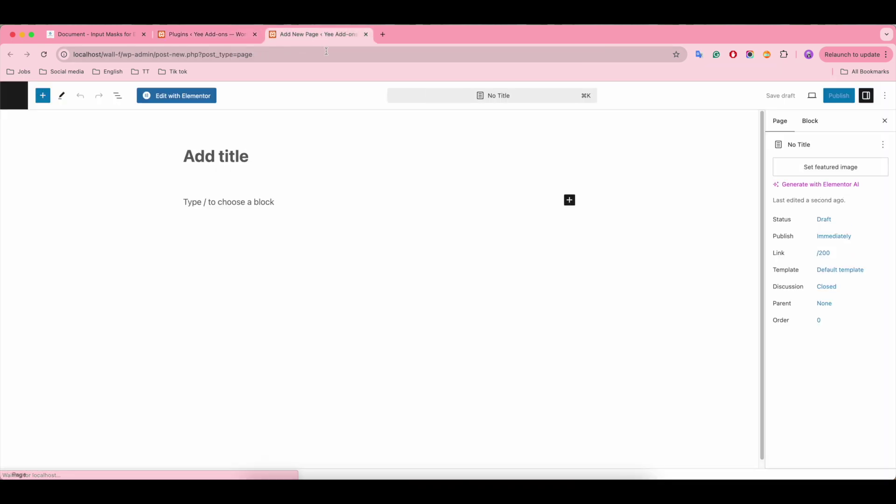
{"action": "left_click", "coordinate": [229, 152]}
{"action": "type", "text": "Eleme"}
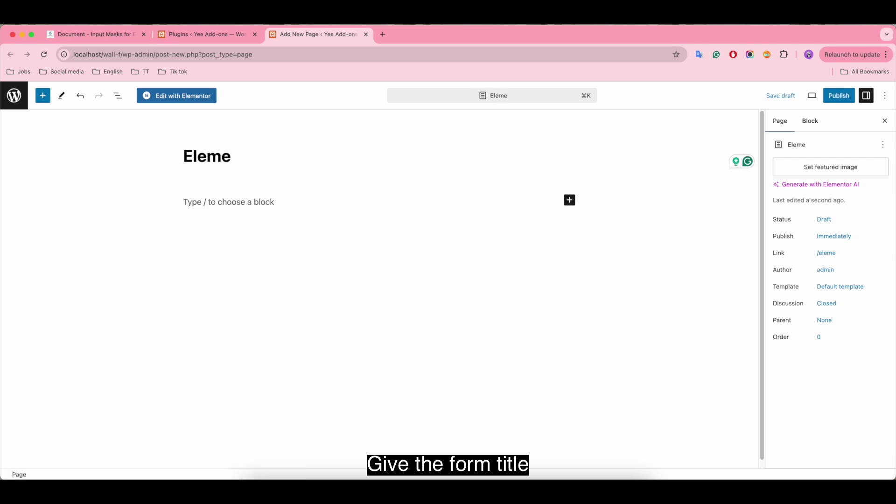
{"action": "type", "text": "ntor forms Input Mas"}
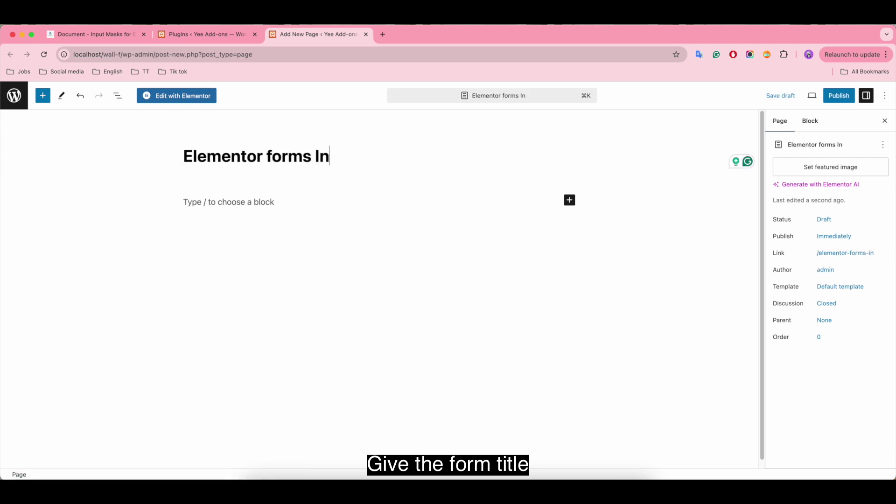
{"action": "type", "text": "ks"}
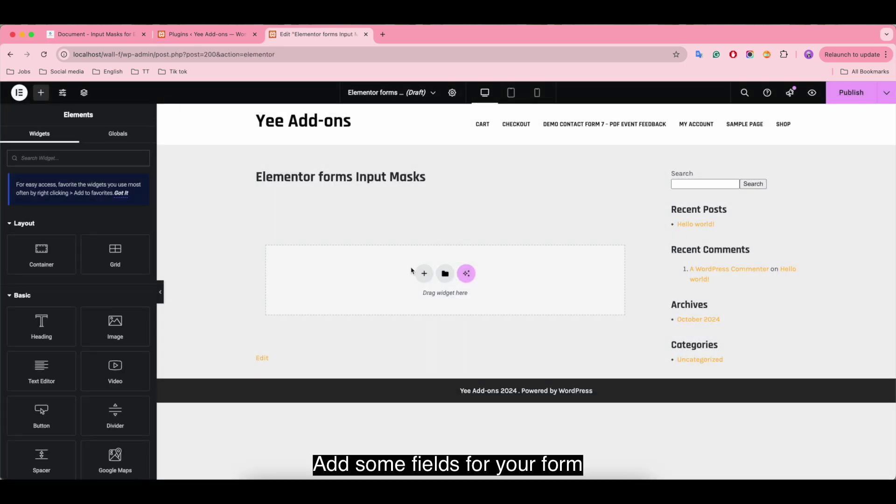
Step: Drop a form widget onto the page and make its Name field an Input Masks field labelled 'Zip Code'
{"action": "scroll", "coordinate": [75, 374], "scroll_direction": "down", "scroll_amount": 5}
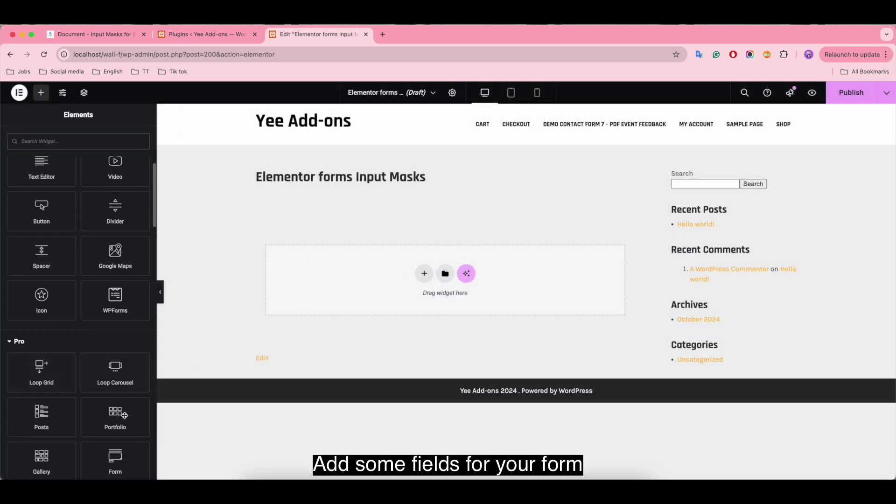
{"action": "left_click_drag", "start_coordinate": [115, 460], "coordinate": [337, 265]}
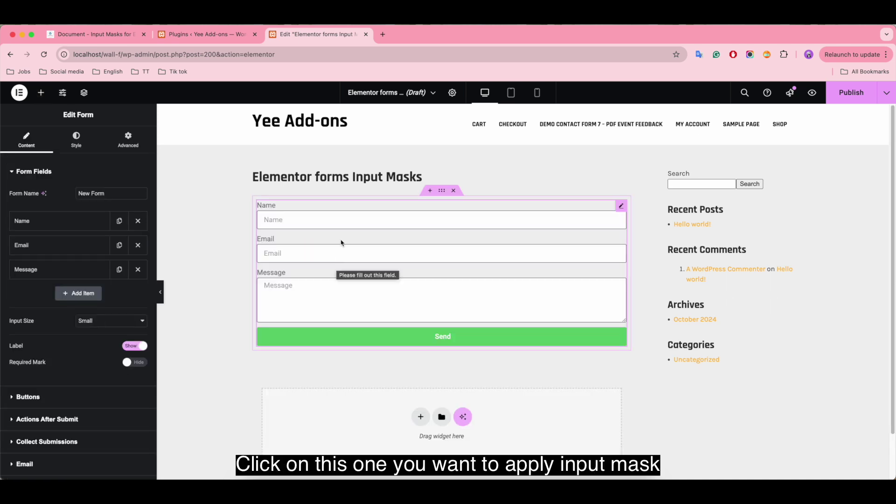
{"action": "left_click", "coordinate": [33, 223]}
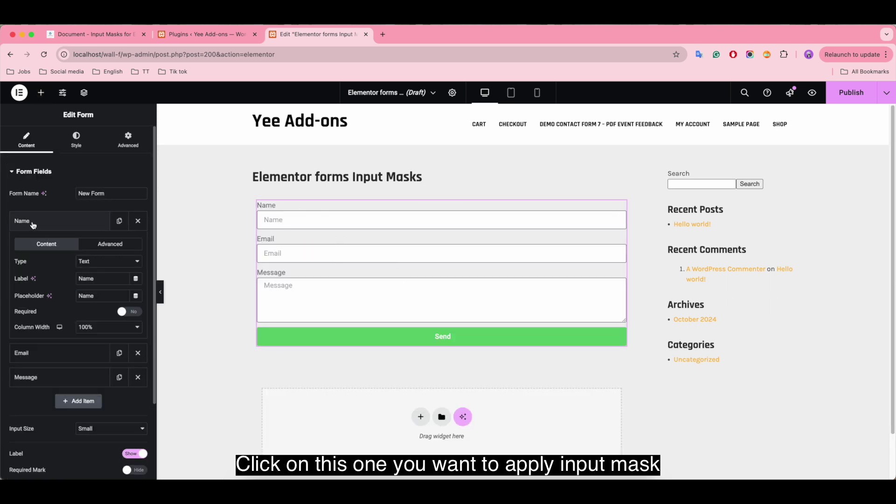
{"action": "left_click", "coordinate": [117, 262]}
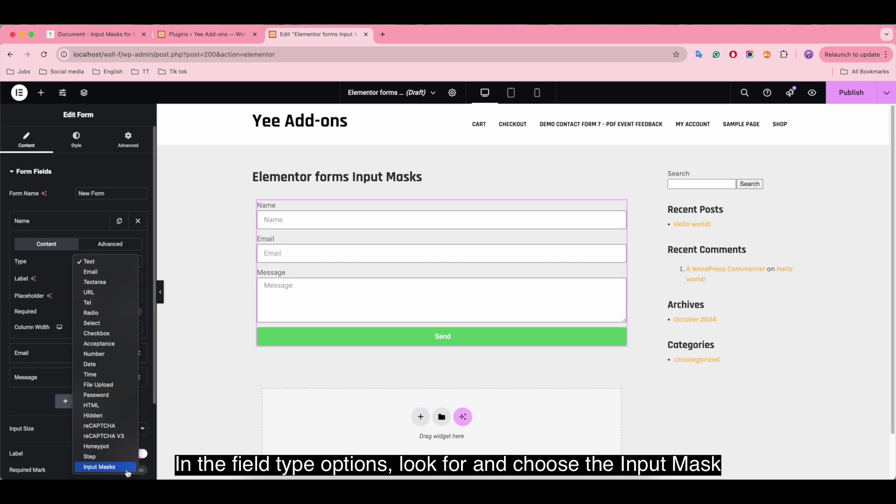
{"action": "left_click", "coordinate": [126, 468]}
{"action": "left_click", "coordinate": [105, 279]}
{"action": "key", "text": "BackSpace"}
{"action": "key", "text": "BackSpace"}
{"action": "key", "text": "BackSpace"}
{"action": "key", "text": "BackSpace"}
{"action": "type", "text": "Zip Code"}
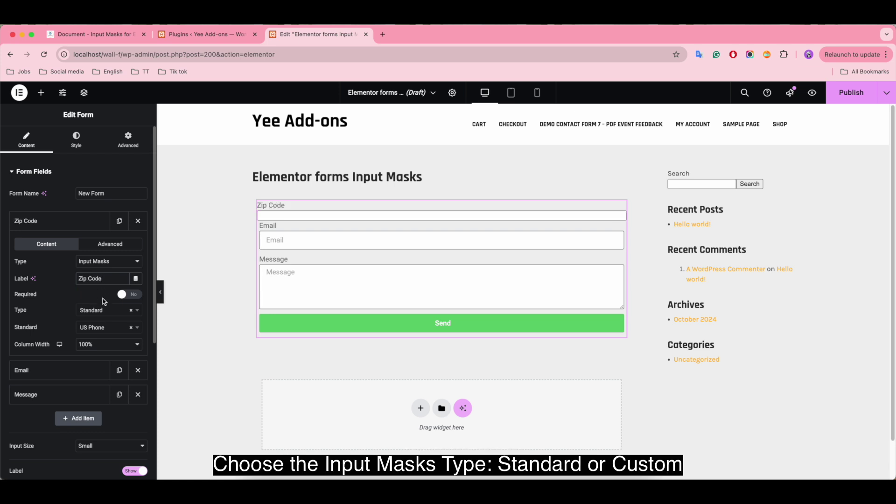
Step: Set the Zip Code mask type to Standard with the Zipcode format
{"action": "left_click", "coordinate": [110, 311]}
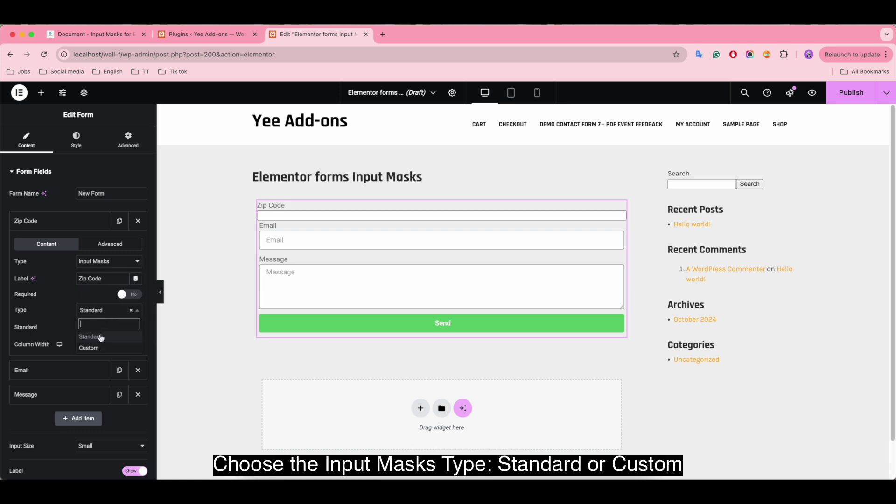
{"action": "left_click", "coordinate": [100, 337]}
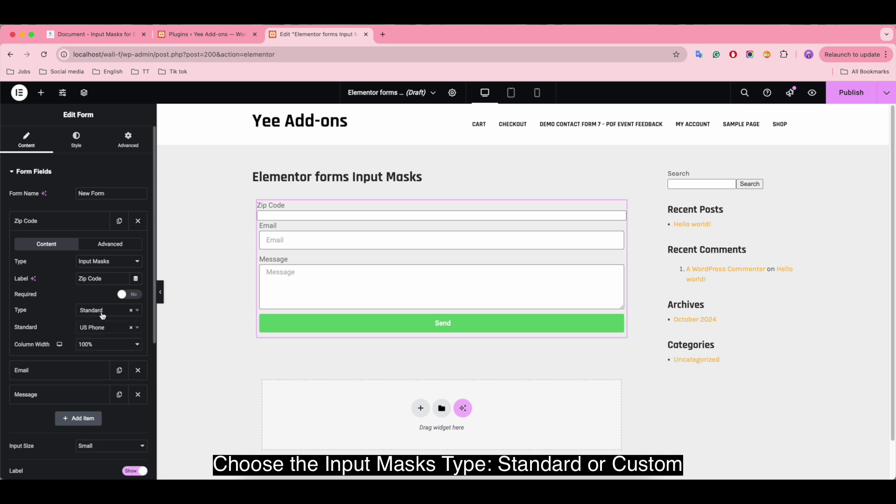
{"action": "left_click", "coordinate": [102, 315]}
{"action": "left_click", "coordinate": [100, 347]}
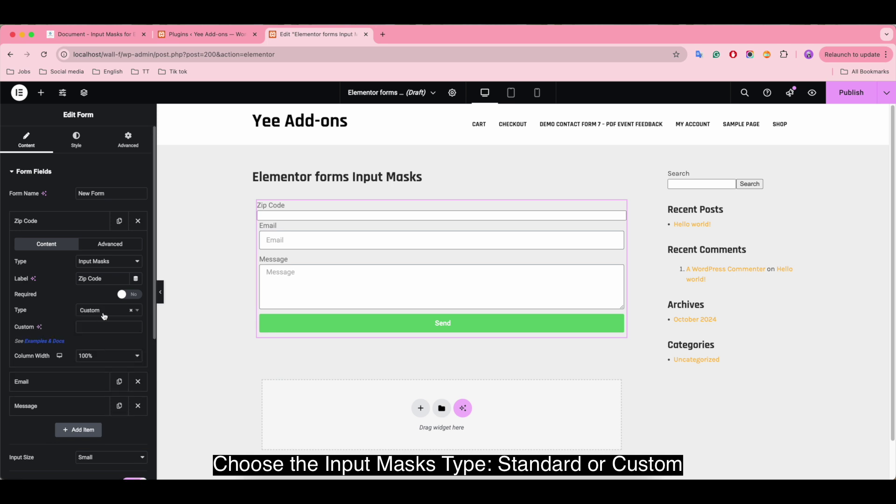
{"action": "left_click", "coordinate": [104, 316]}
{"action": "left_click", "coordinate": [99, 336]}
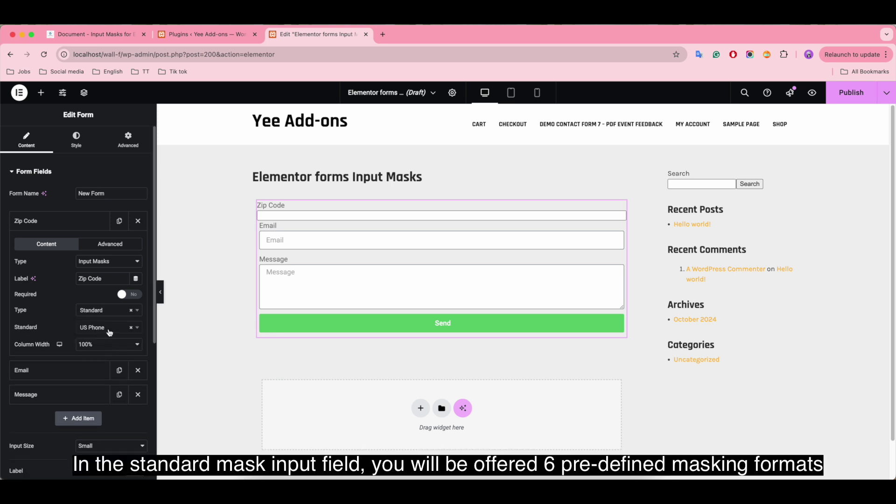
{"action": "left_click", "coordinate": [114, 329]}
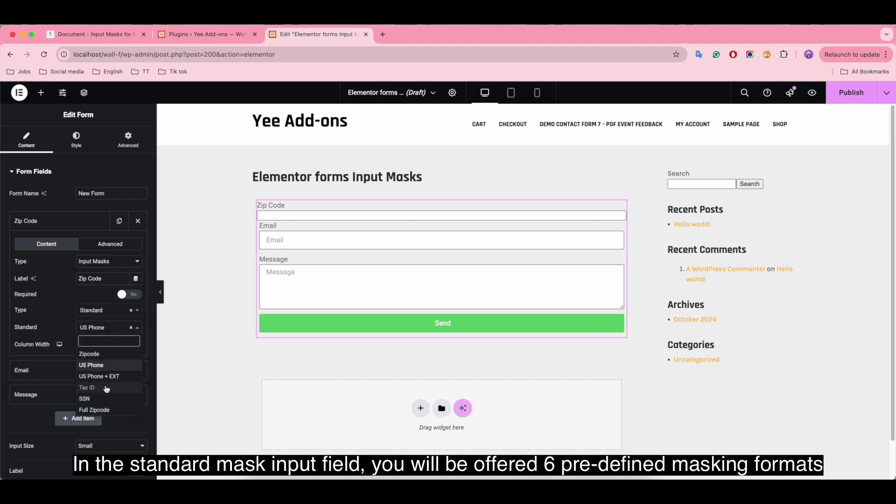
{"action": "left_click", "coordinate": [116, 356]}
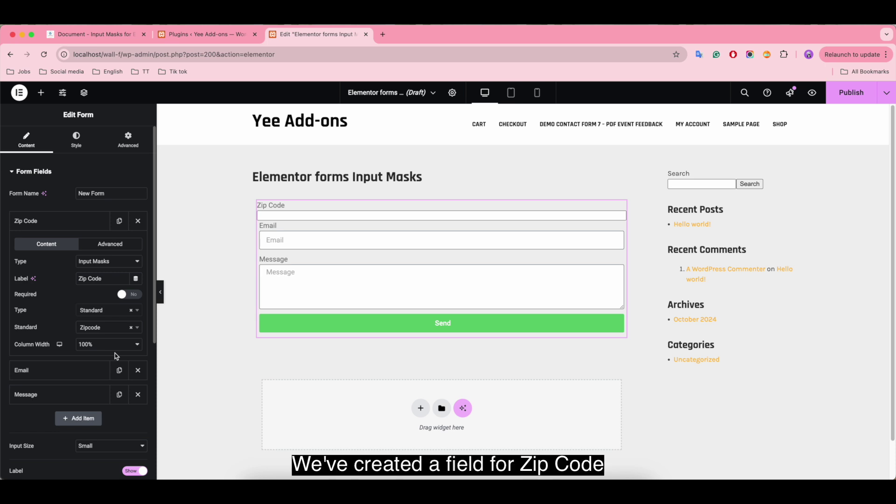
Step: Turn the Email field into an Input Masks 'Phone Number' field with the Standard US Phone mask
{"action": "left_click", "coordinate": [55, 372]}
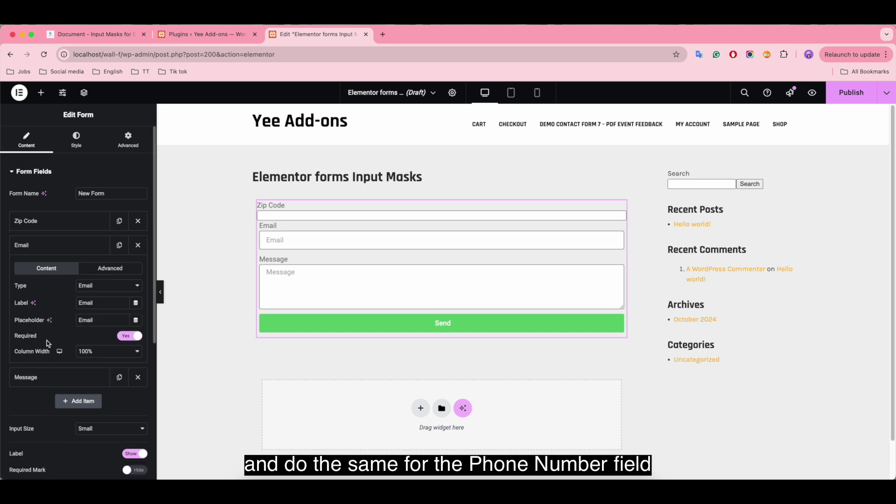
{"action": "left_click", "coordinate": [123, 287]}
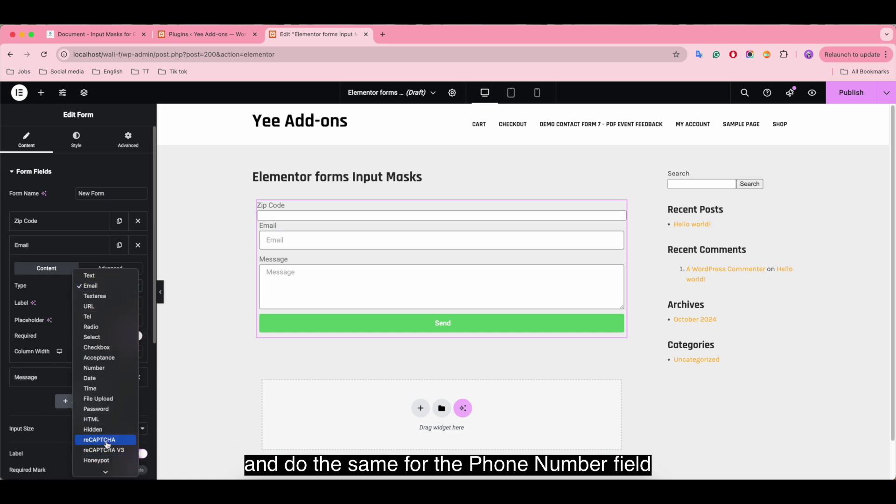
{"action": "left_click", "coordinate": [102, 469]}
{"action": "left_click_drag", "start_coordinate": [96, 303], "coordinate": [54, 306]}
{"action": "type", "text": "Phone Number"}
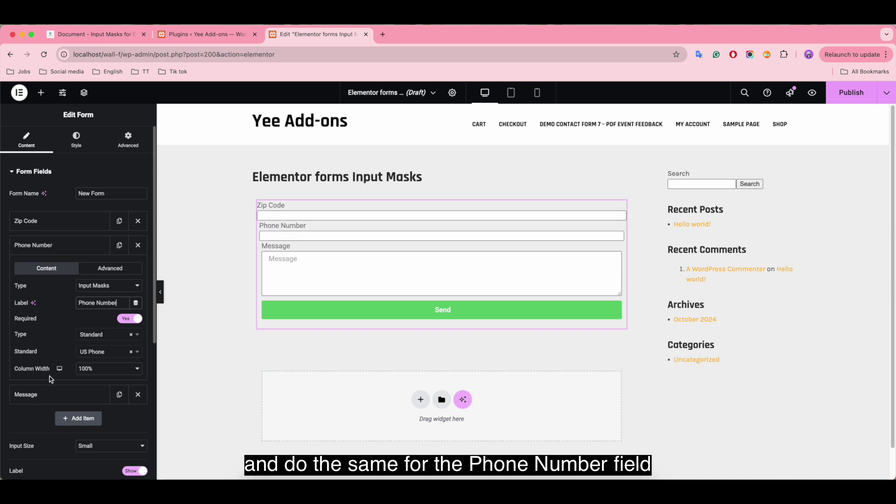
{"action": "left_click", "coordinate": [117, 335]}
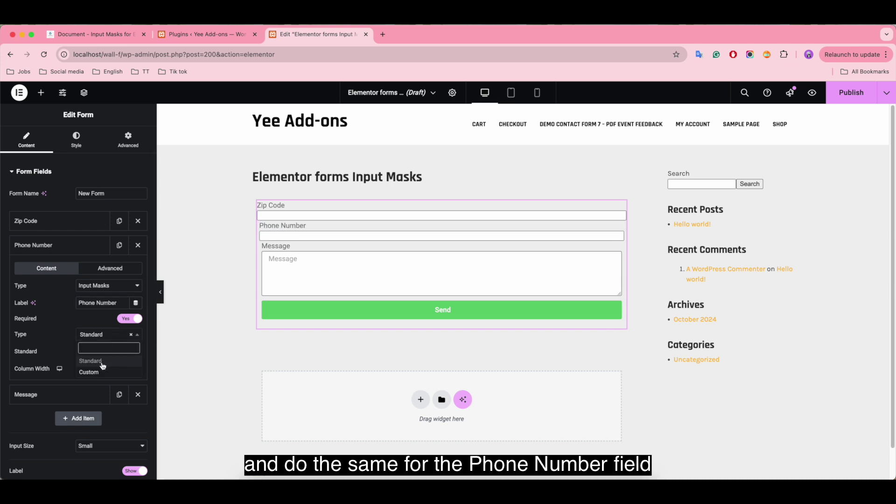
{"action": "left_click", "coordinate": [102, 364]}
{"action": "left_click", "coordinate": [104, 352]}
{"action": "left_click", "coordinate": [101, 390]}
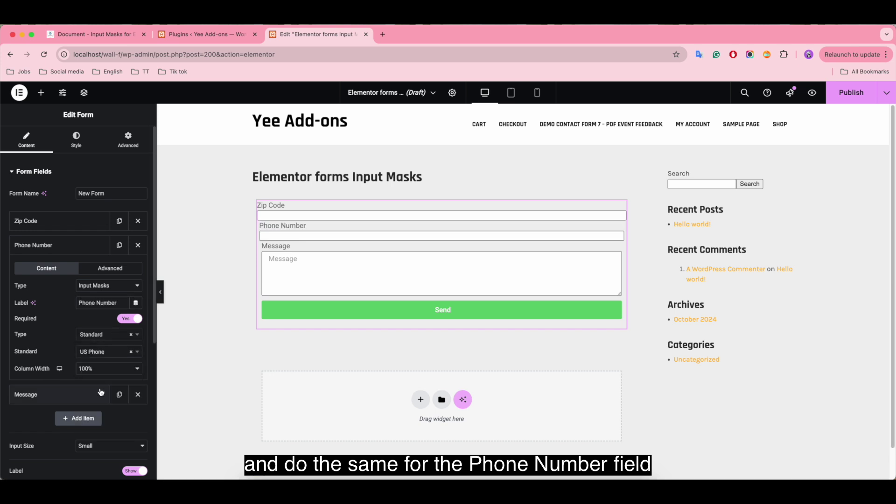
Step: Delete the Message field, publish the page and open its preview
{"action": "left_click", "coordinate": [138, 395]}
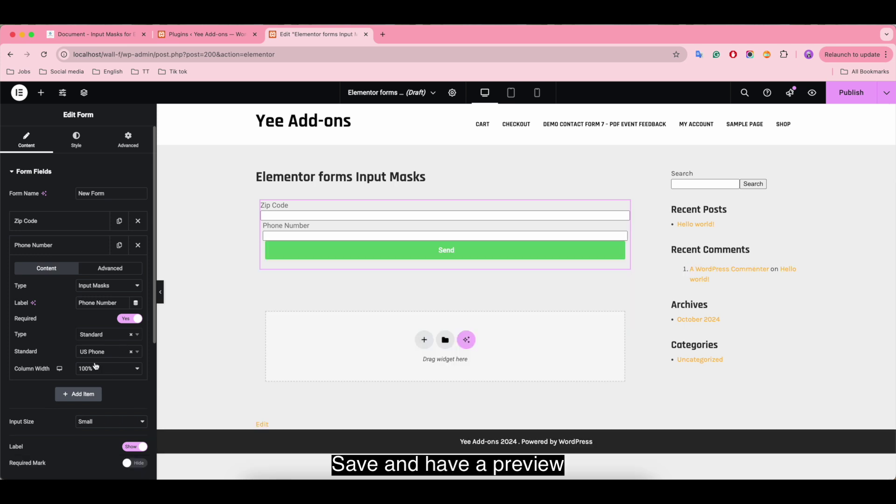
{"action": "left_click", "coordinate": [847, 94]}
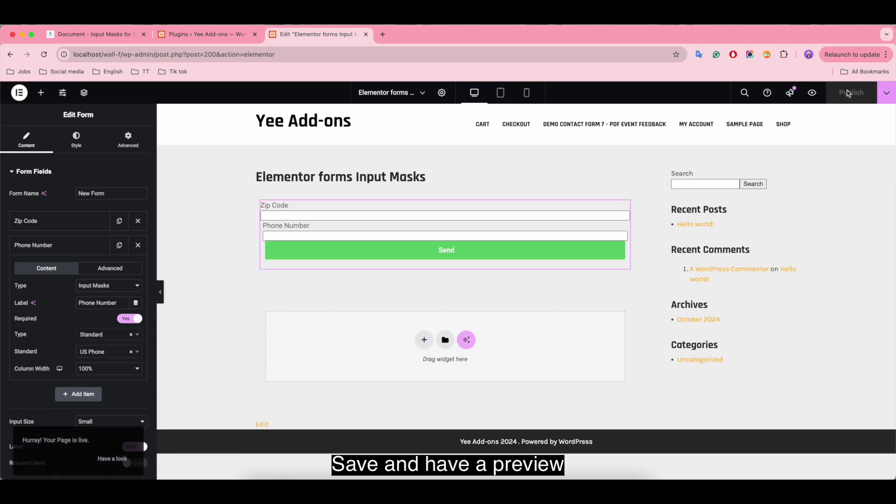
{"action": "left_click", "coordinate": [811, 93]}
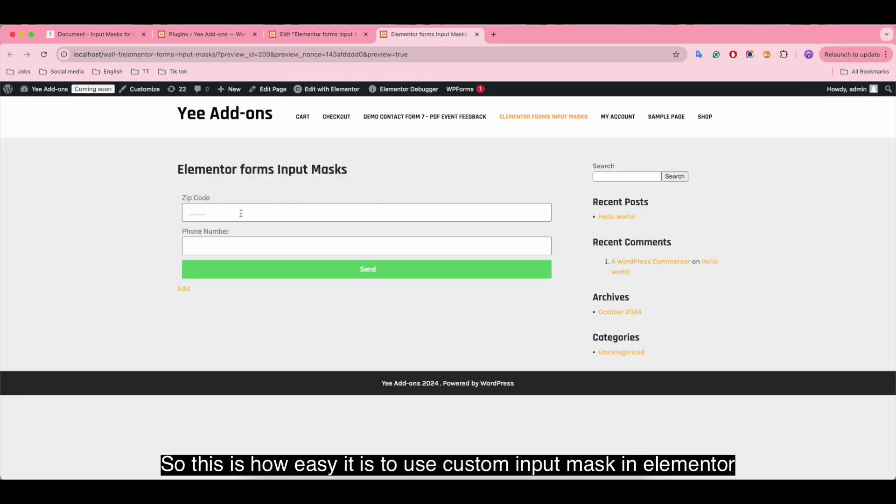
Step: Focus the Zip Code and Phone Number fields to inspect their mask placeholders
{"action": "left_click", "coordinate": [200, 211]}
{"action": "left_click", "coordinate": [459, 169]}
{"action": "left_click", "coordinate": [191, 211]}
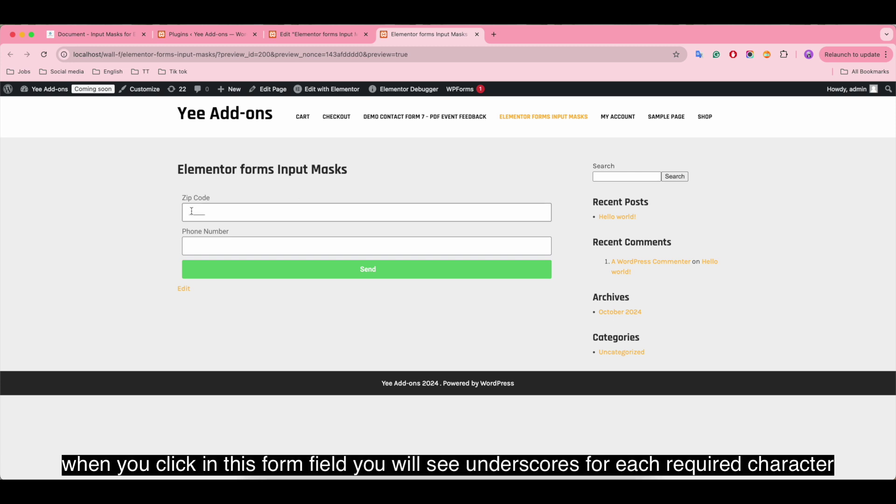
{"action": "left_click", "coordinate": [197, 246]}
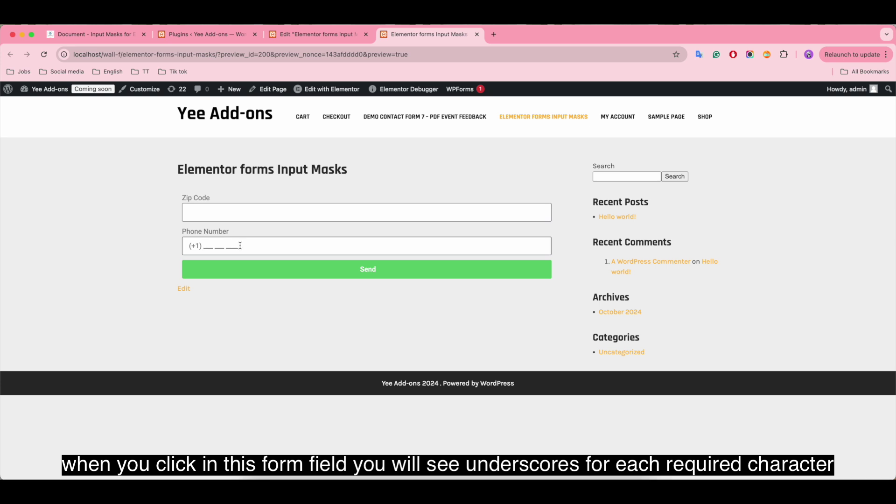
{"action": "left_click", "coordinate": [207, 208]}
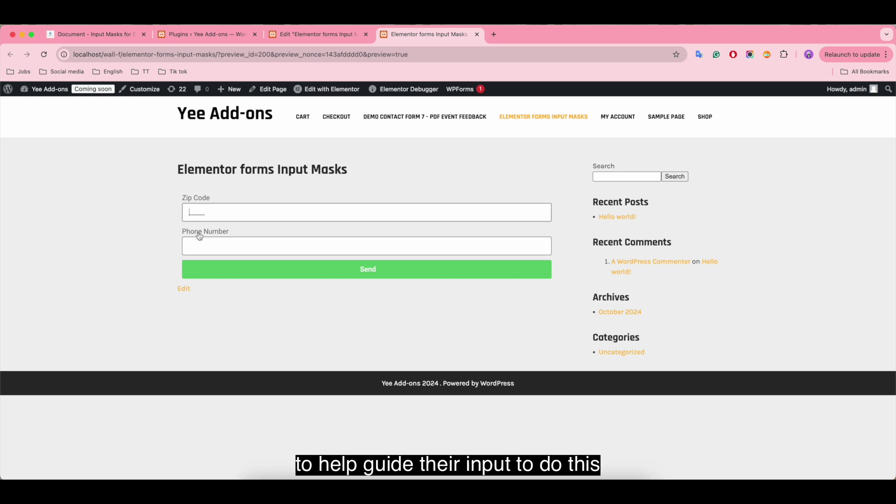
{"action": "left_click", "coordinate": [198, 239]}
Step: Submit the form with zip code 12345 and a phone number
{"action": "left_click", "coordinate": [195, 208]}
{"action": "type", "text": "12345"}
{"action": "left_click", "coordinate": [217, 246]}
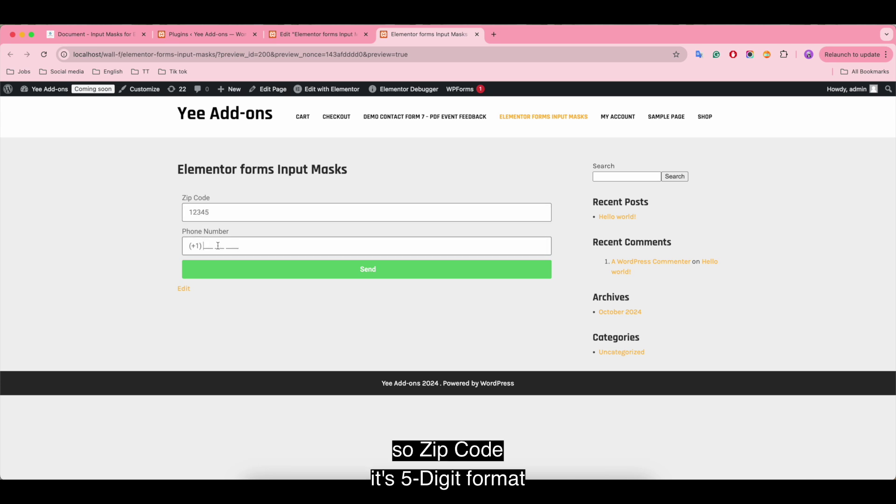
{"action": "type", "text": "123 456 7777"}
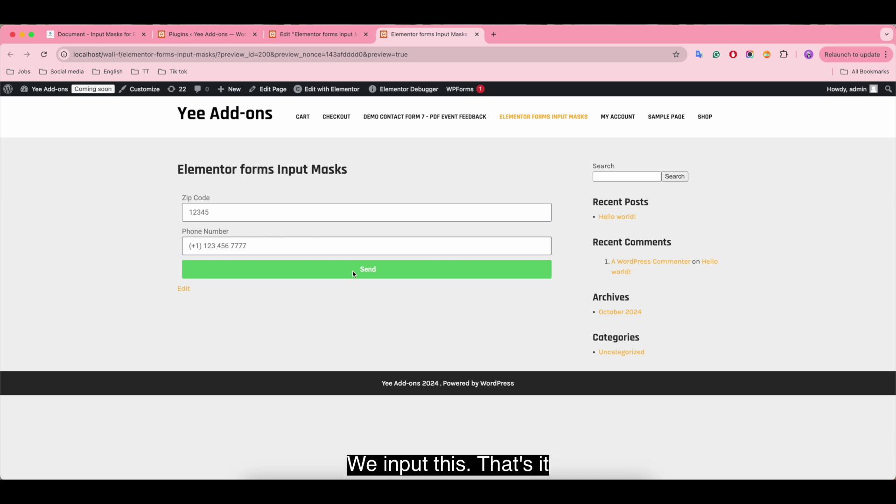
{"action": "left_click", "coordinate": [390, 275]}
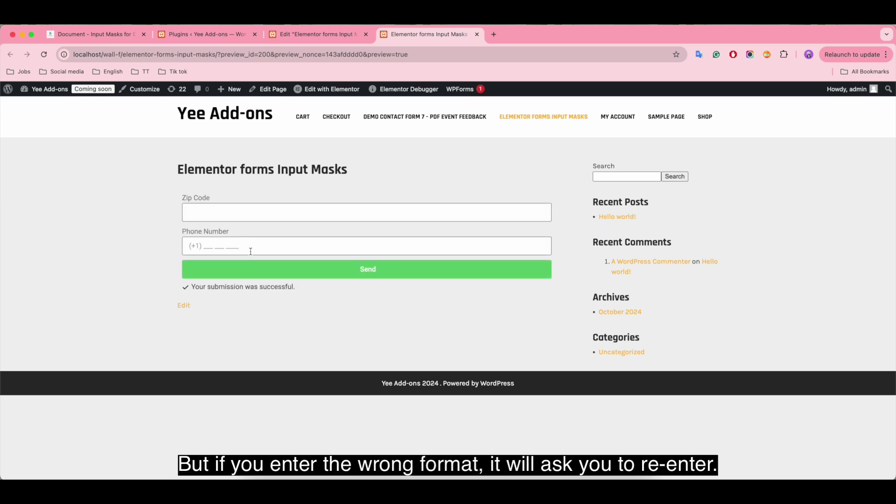
Step: Retry with incomplete values (zip 11, phone 334) to see them rejected, then return to the editor
{"action": "left_click", "coordinate": [248, 214]}
{"action": "type", "text": "11"}
{"action": "left_click", "coordinate": [308, 243]}
{"action": "type", "text": "334 ___ ___"}
{"action": "left_click", "coordinate": [374, 270]}
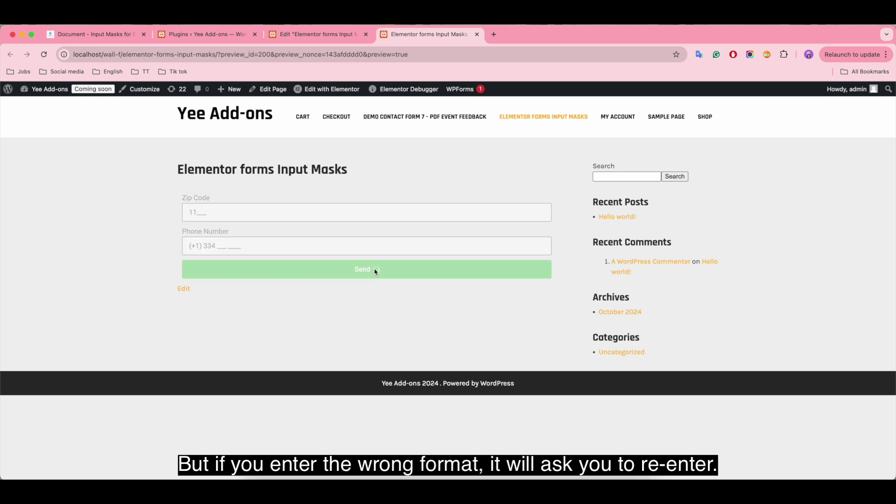
{"action": "left_click", "coordinate": [321, 37]}
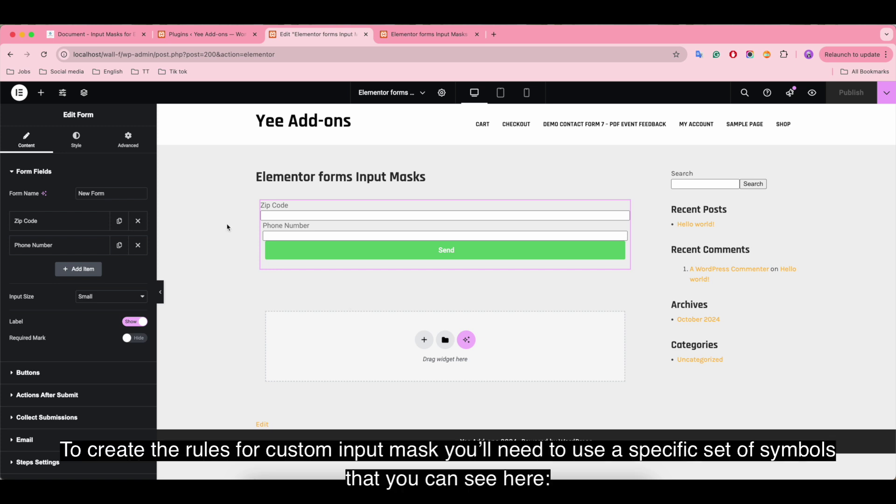
Step: Scroll the Input Masks documentation to the Custom Type mask symbols, then return to the preview
{"action": "left_click", "coordinate": [95, 39]}
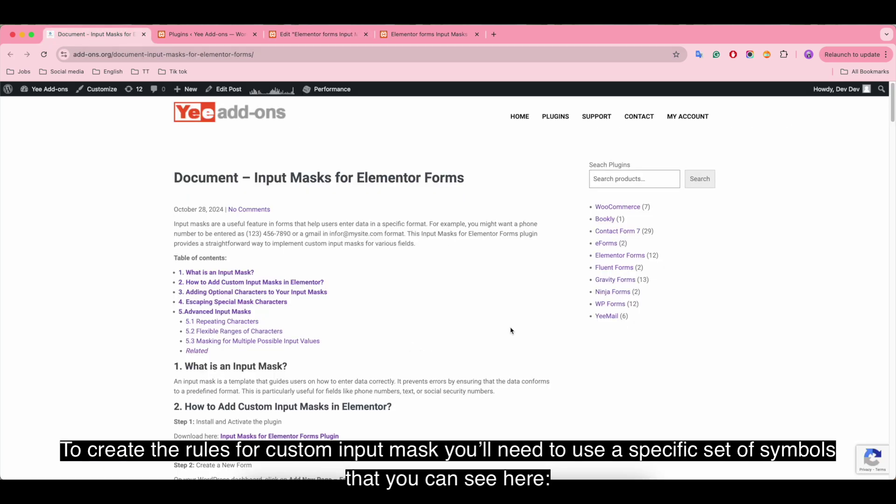
{"action": "scroll", "coordinate": [355, 322], "scroll_direction": "down", "scroll_amount": 15}
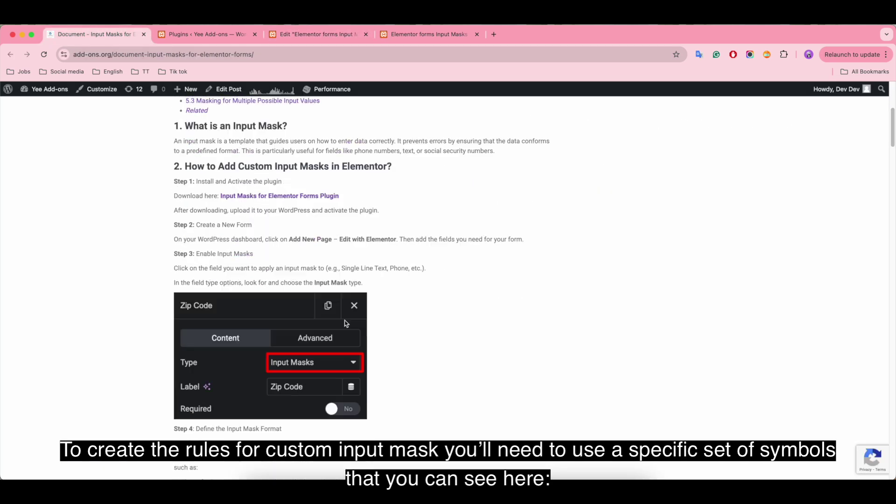
{"action": "scroll", "coordinate": [346, 323], "scroll_direction": "down", "scroll_amount": 6}
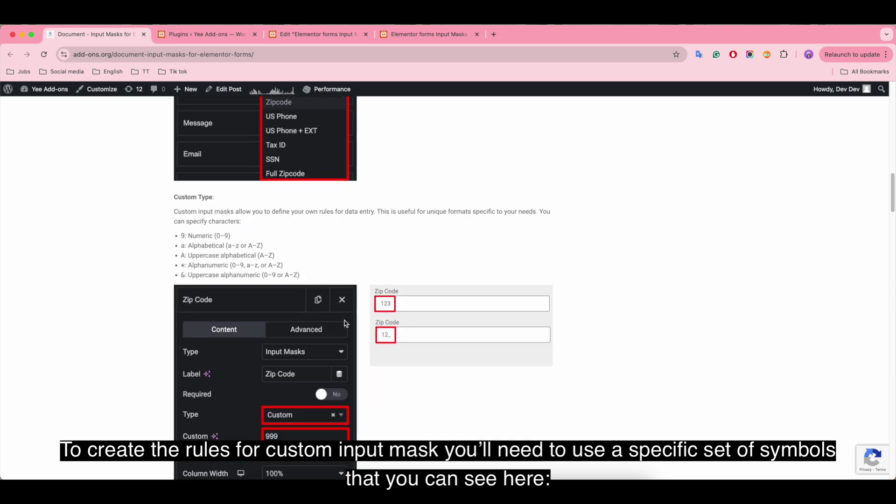
{"action": "scroll", "coordinate": [345, 323], "scroll_direction": "down", "scroll_amount": 1}
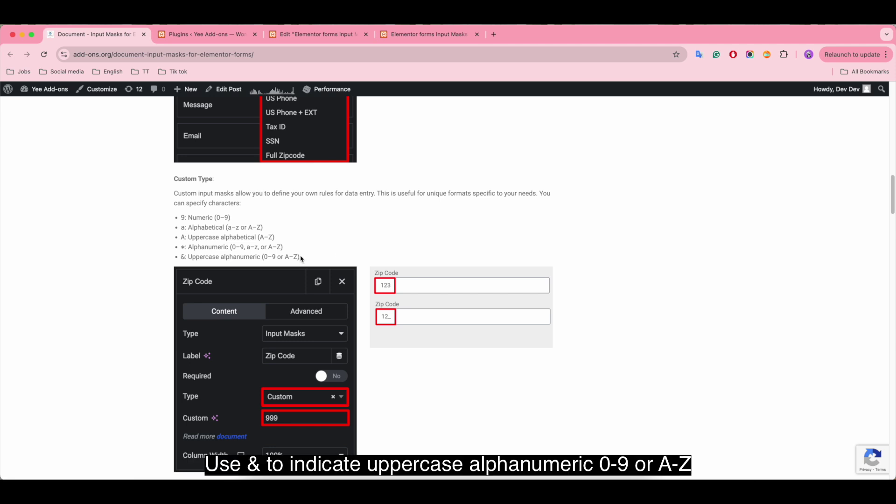
{"action": "left_click", "coordinate": [438, 44]}
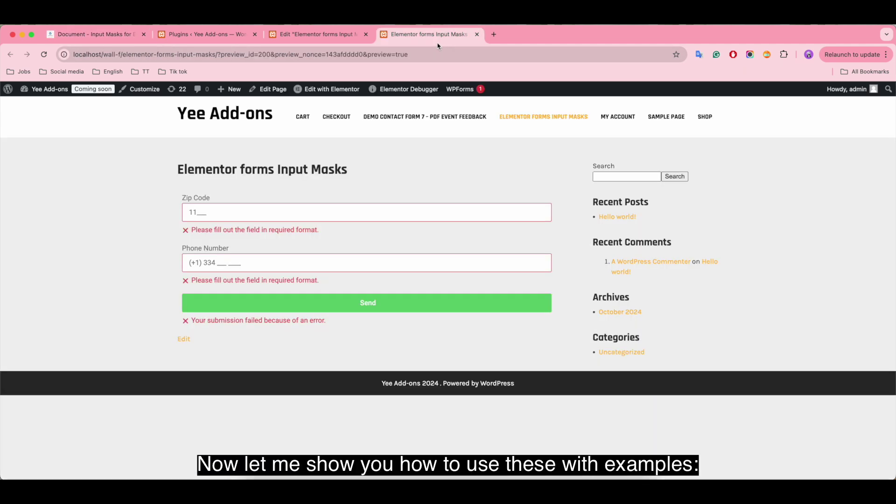
Step: Switch the Zip Code field to a Custom mask with the pattern 9999
{"action": "left_click", "coordinate": [322, 42]}
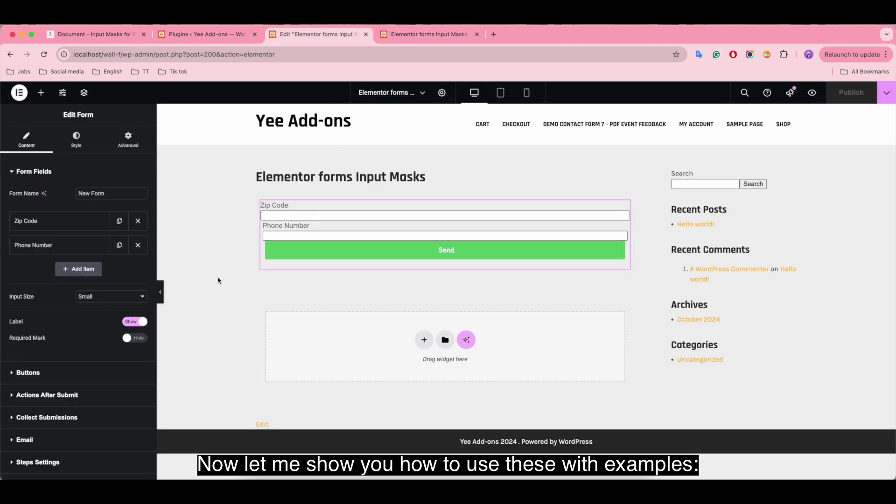
{"action": "left_click", "coordinate": [57, 222]}
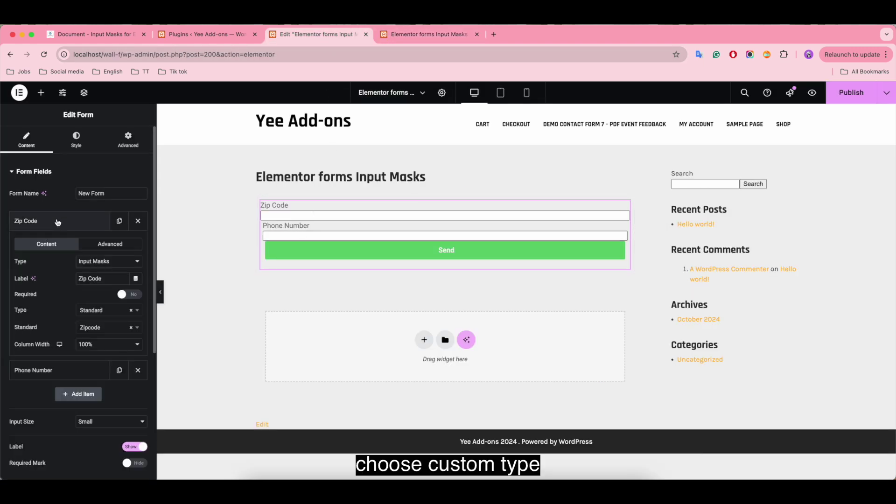
{"action": "left_click", "coordinate": [111, 310]}
{"action": "left_click", "coordinate": [103, 348]}
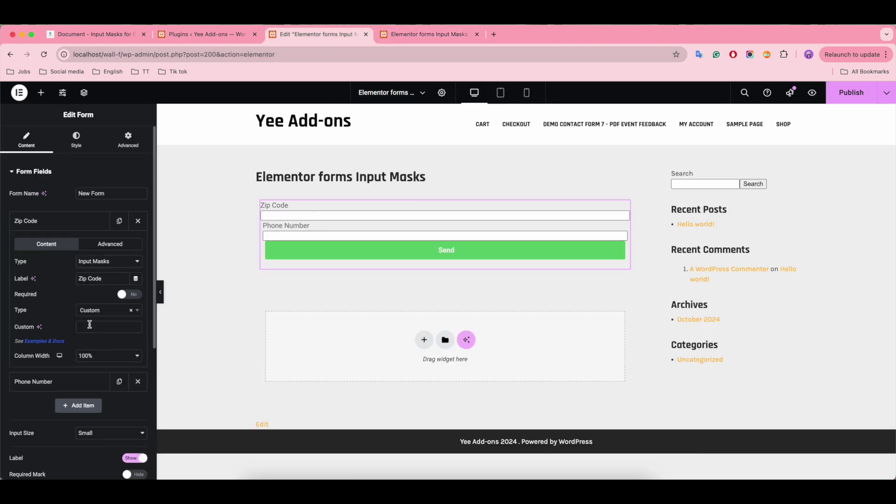
{"action": "left_click", "coordinate": [90, 324]}
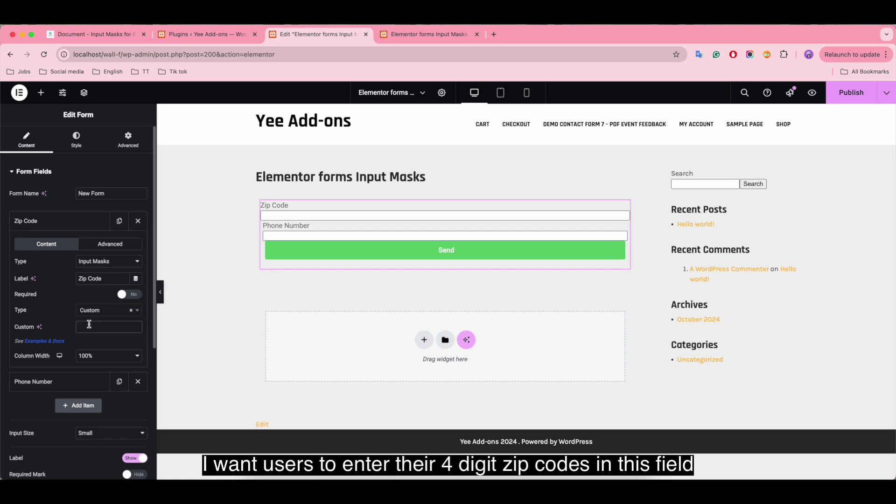
{"action": "type", "text": "9999"}
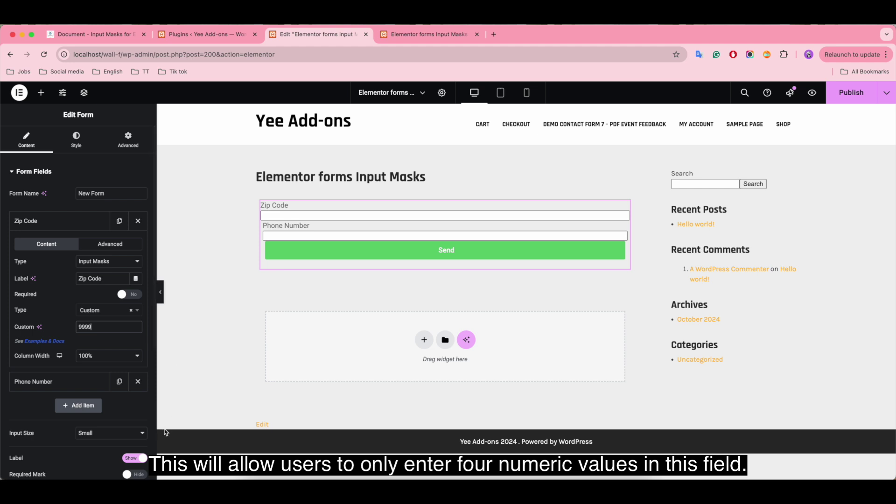
{"action": "left_click", "coordinate": [53, 381]}
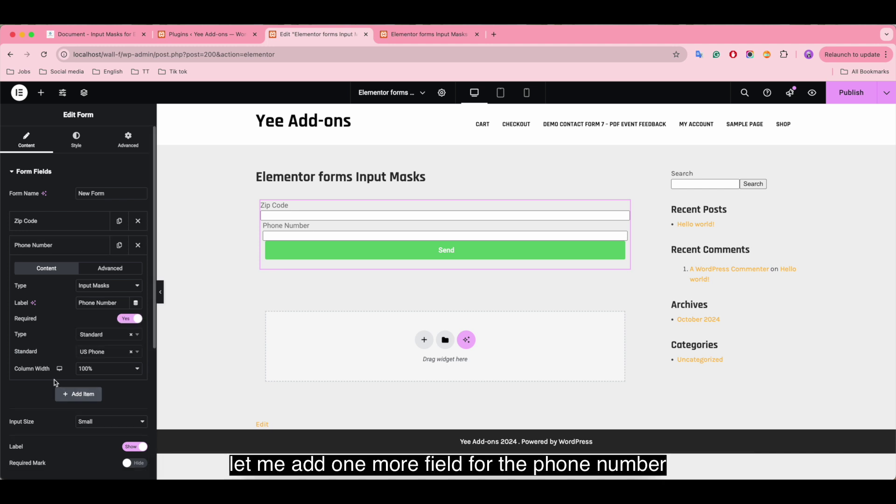
{"action": "left_click", "coordinate": [111, 335]}
{"action": "left_click", "coordinate": [90, 371]}
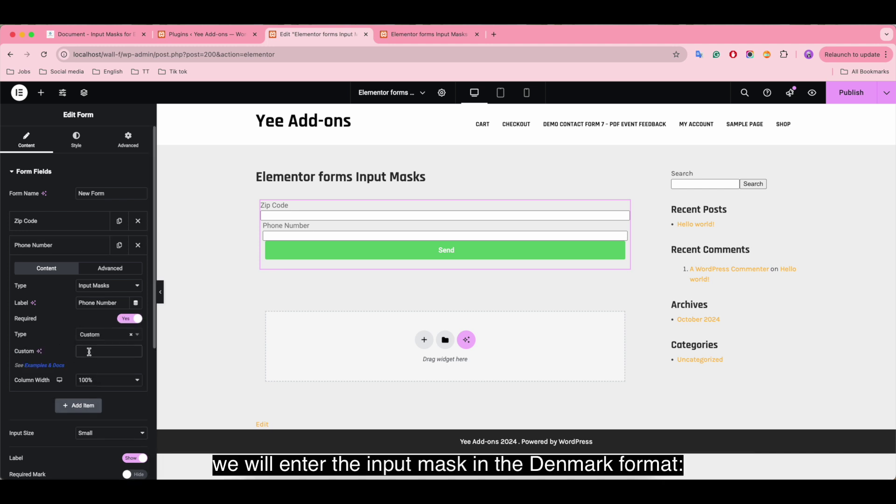
{"action": "type", "text": "(+42) 9 999 9999"}
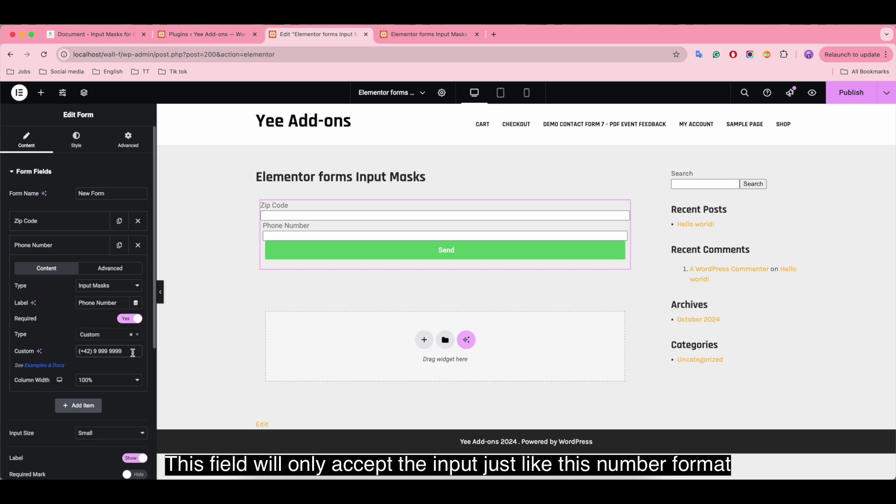
{"action": "left_click", "coordinate": [852, 92]}
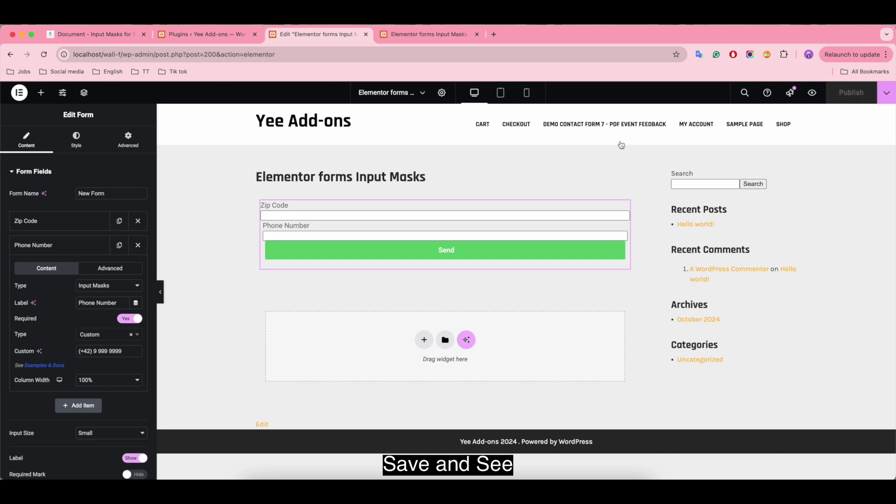
Step: In the preview, submit zip code 1111 with a phone number fitting the custom mask
{"action": "left_click", "coordinate": [404, 40]}
{"action": "left_click", "coordinate": [217, 209]}
{"action": "type", "text": "1111"}
{"action": "left_click", "coordinate": [217, 238]}
{"action": "type", "text": "1 455 6789"}
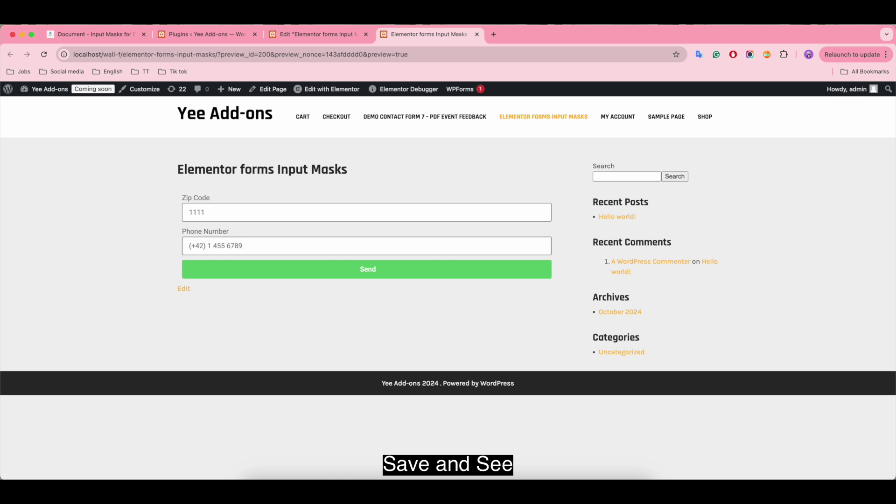
{"action": "left_click", "coordinate": [345, 270]}
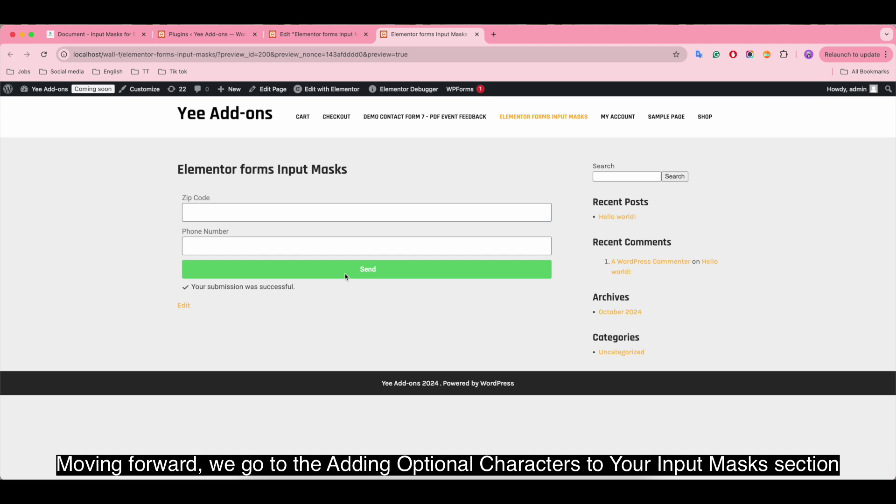
Step: Test the User Name field with seven-, six- and four-letter names to see which are rejected
{"action": "left_click", "coordinate": [311, 35]}
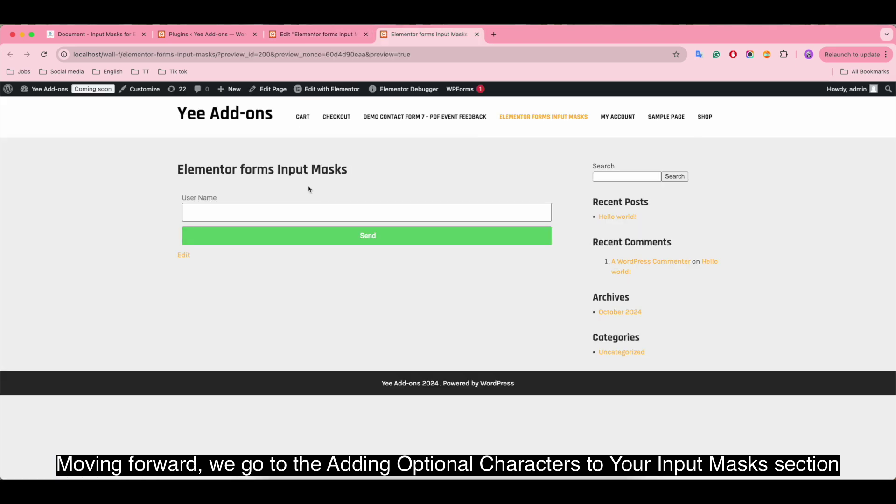
{"action": "left_click", "coordinate": [236, 208]}
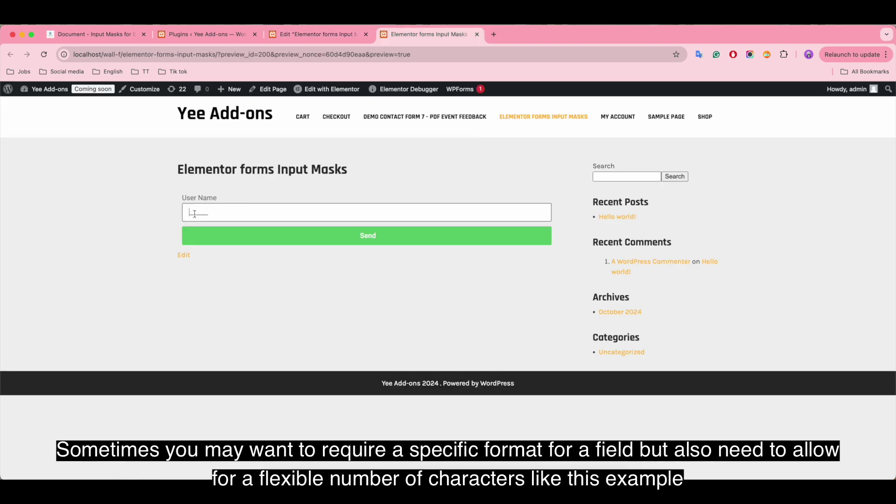
{"action": "type", "text": "Namiele"}
{"action": "left_click", "coordinate": [279, 234]}
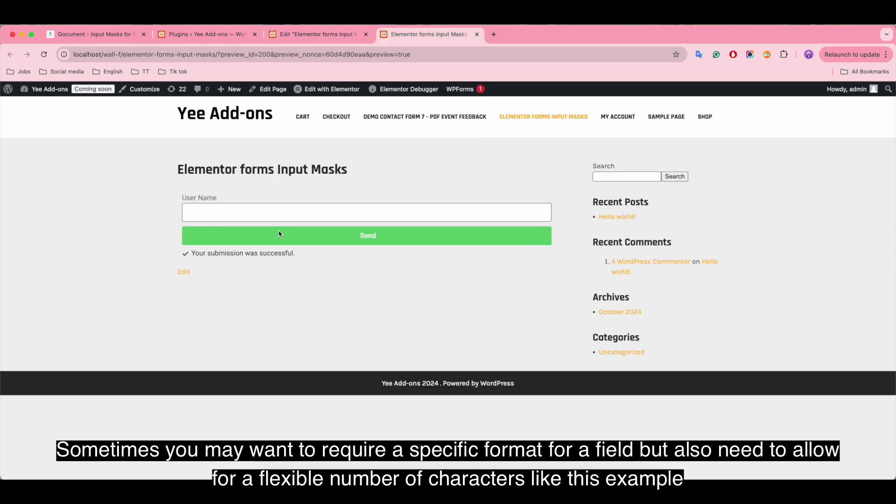
{"action": "type", "text": "Namiel"}
{"action": "left_click", "coordinate": [302, 236]}
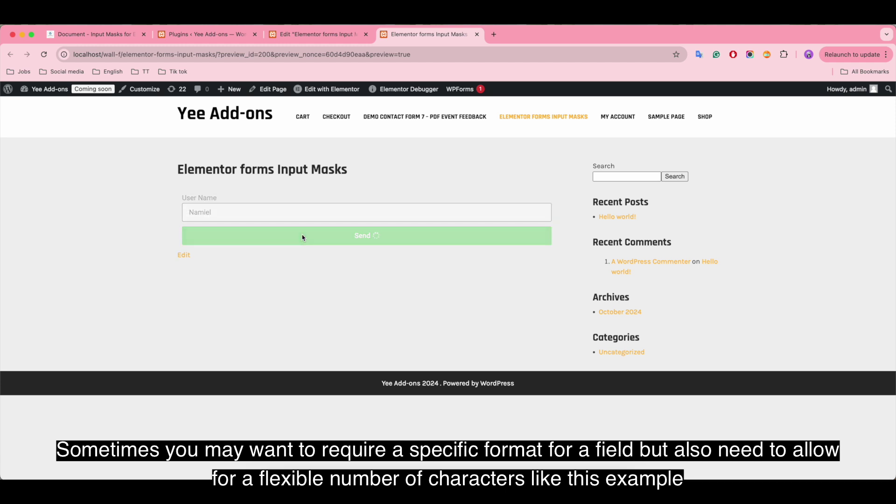
{"action": "left_click", "coordinate": [206, 212]}
{"action": "type", "text": "Nami"}
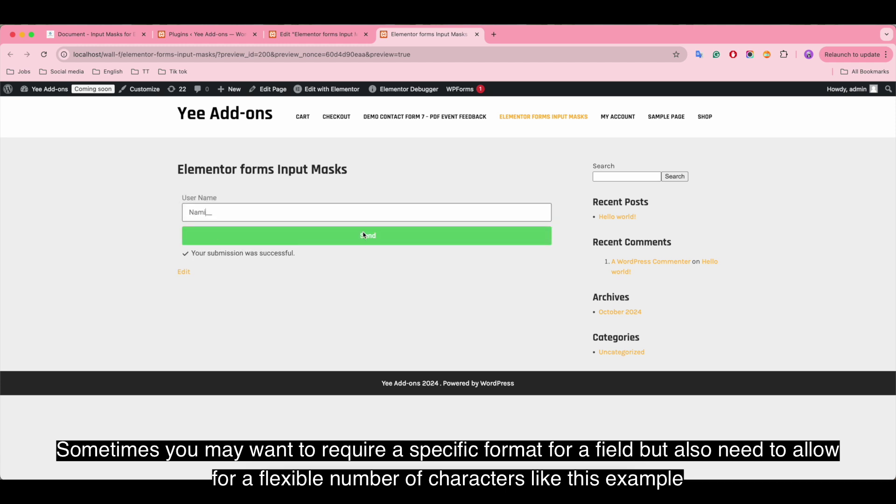
{"action": "left_click", "coordinate": [365, 236]}
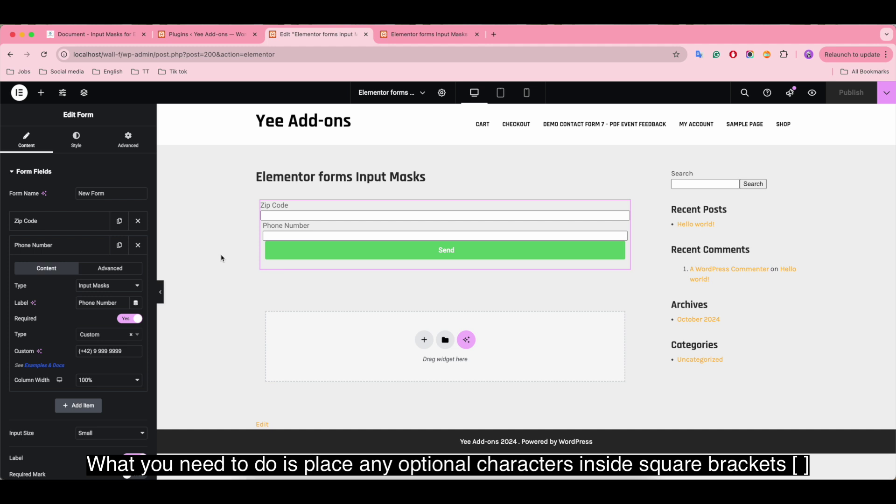
Step: Delete the Phone Number field and relabel the Zip Code field as User Name
{"action": "left_click", "coordinate": [137, 245]}
{"action": "left_click", "coordinate": [54, 222]}
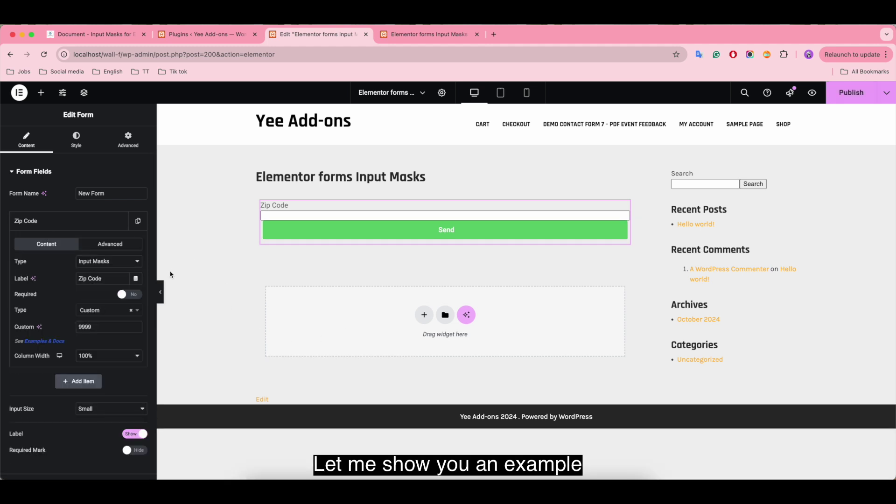
{"action": "triple_click", "coordinate": [111, 278]}
{"action": "key", "text": "BackSpace"}
{"action": "type", "text": "User Name"}
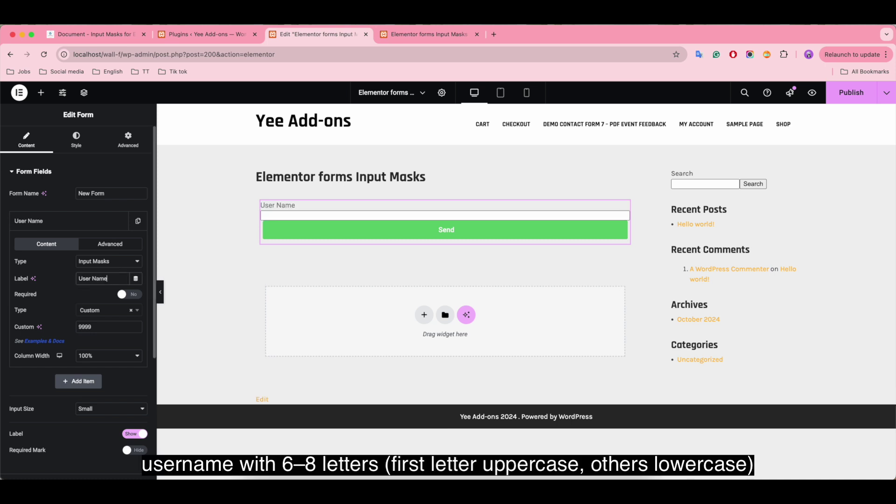
Step: Replace the 9999 mask with custom mask Aaaaa[a][a] and duplicate the User Name field
{"action": "left_click", "coordinate": [99, 326]}
{"action": "left_click_drag", "start_coordinate": [99, 327], "coordinate": [75, 329]}
{"action": "key", "text": "BackSpace"}
{"action": "type", "text": "Aaaaa"}
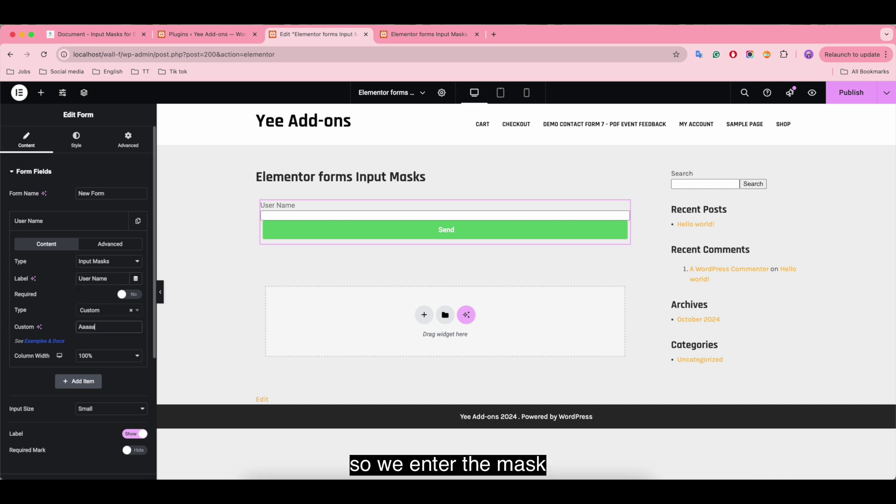
{"action": "type", "text": "[a]o"}
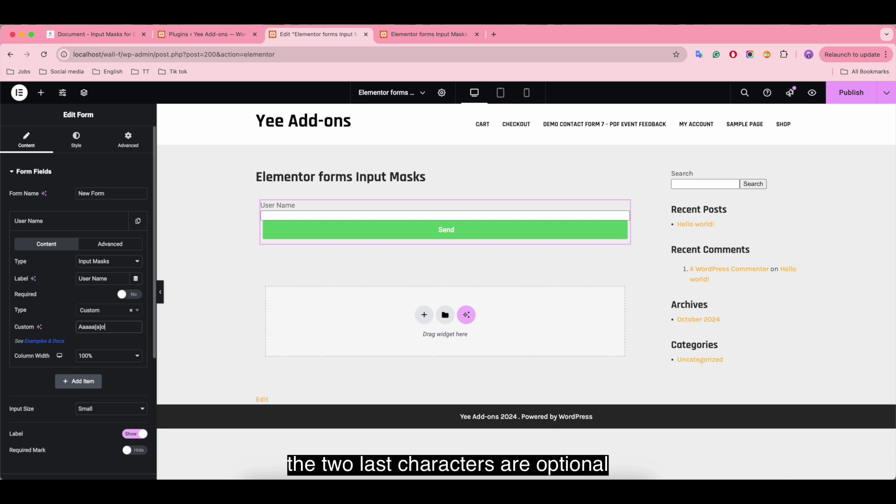
{"action": "key", "text": "BackSpace"}
{"action": "type", "text": "[a"}
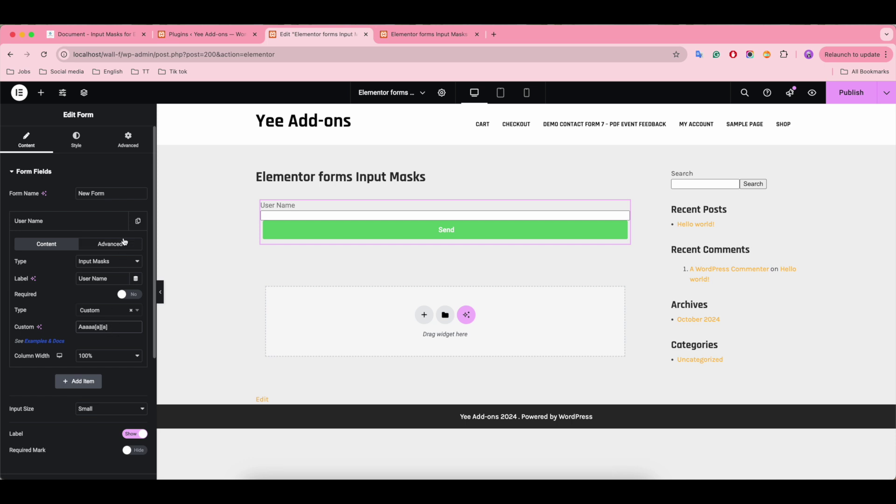
{"action": "left_click", "coordinate": [136, 221]}
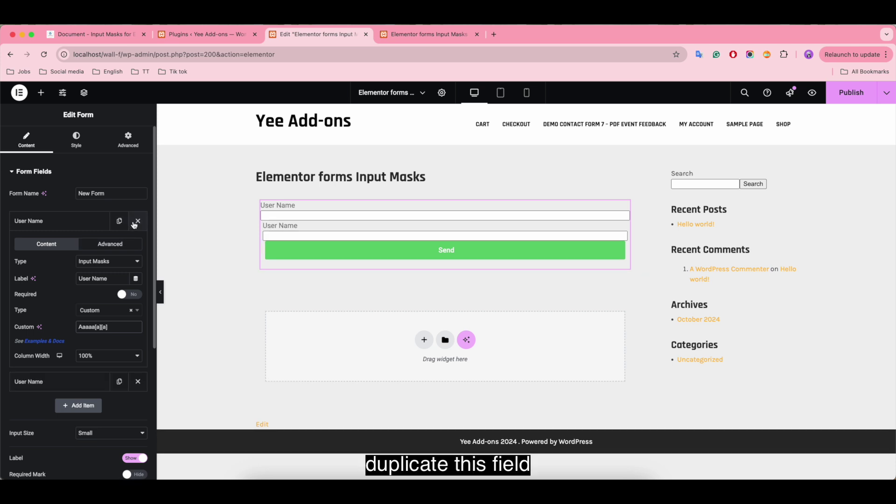
Step: Publish, then submit Namiel and Namiele through the two User Name fields in preview
{"action": "left_click", "coordinate": [849, 96]}
{"action": "left_click", "coordinate": [422, 34]}
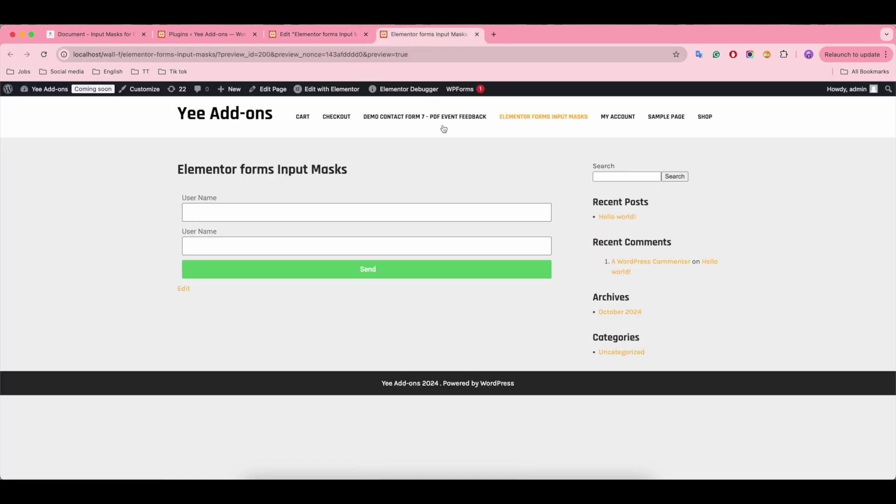
{"action": "left_click", "coordinate": [416, 219]}
{"action": "type", "text": "Na"}
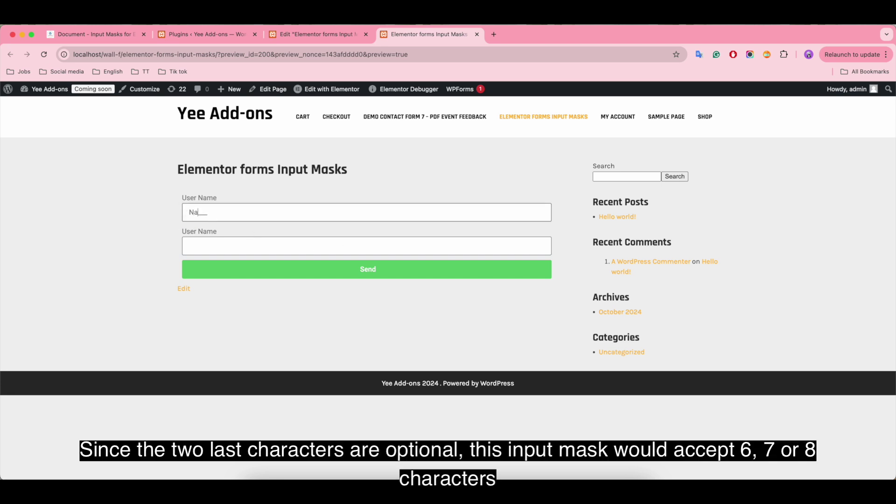
{"action": "type", "text": "miel"}
{"action": "left_click", "coordinate": [228, 244]}
{"action": "type", "text": "Namiele"}
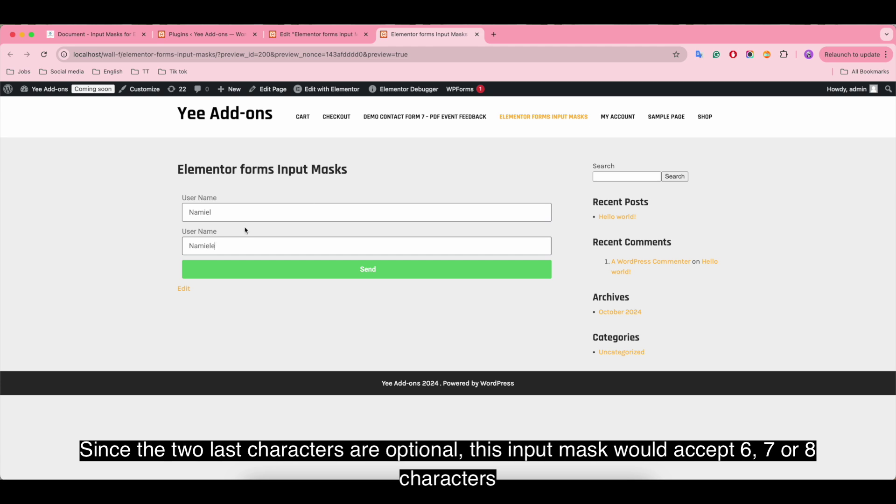
{"action": "left_click", "coordinate": [388, 269]}
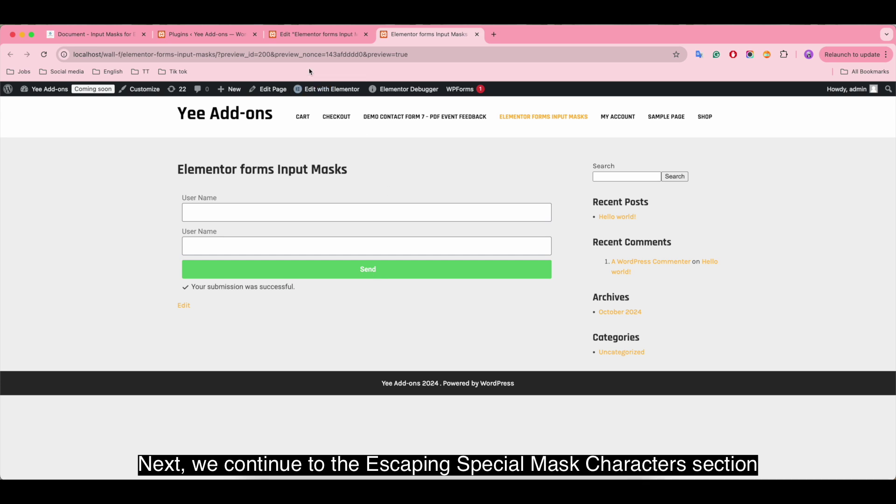
Step: Read the Custom Type mask character rules in the add-ons docs, then return to the editor
{"action": "left_click", "coordinate": [316, 37]}
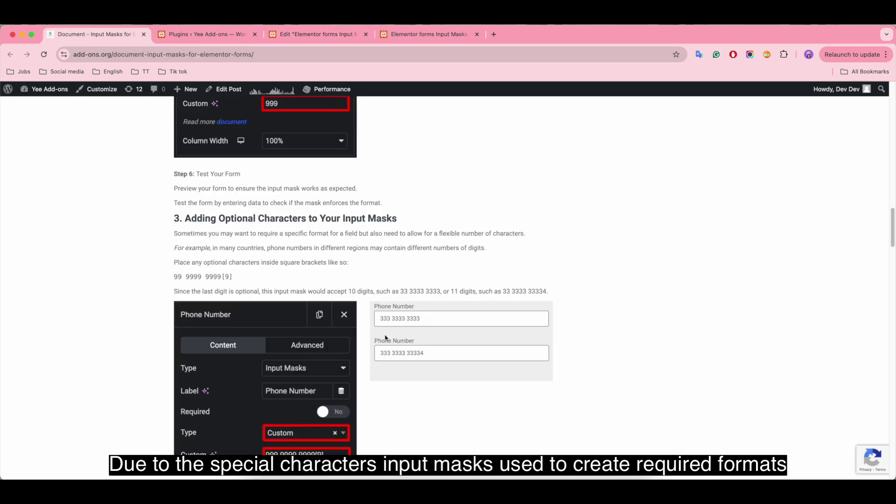
{"action": "scroll", "coordinate": [396, 339], "scroll_direction": "up", "scroll_amount": 5}
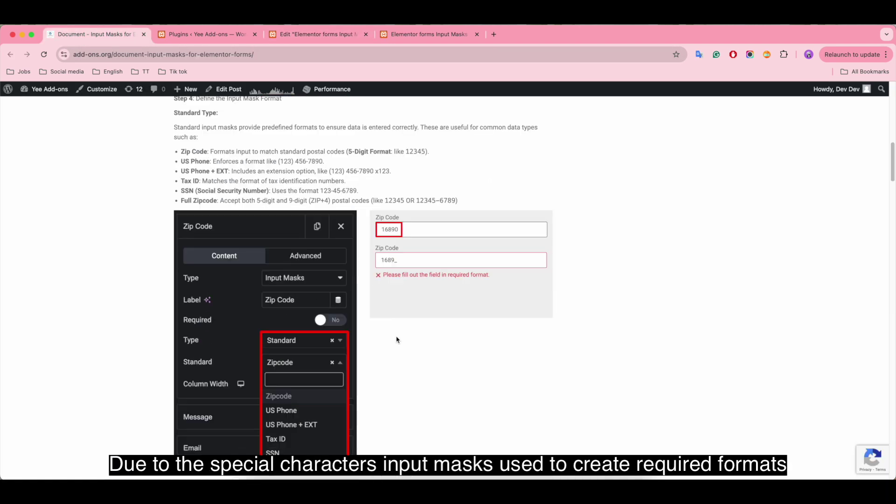
{"action": "scroll", "coordinate": [397, 339], "scroll_direction": "down", "scroll_amount": 5}
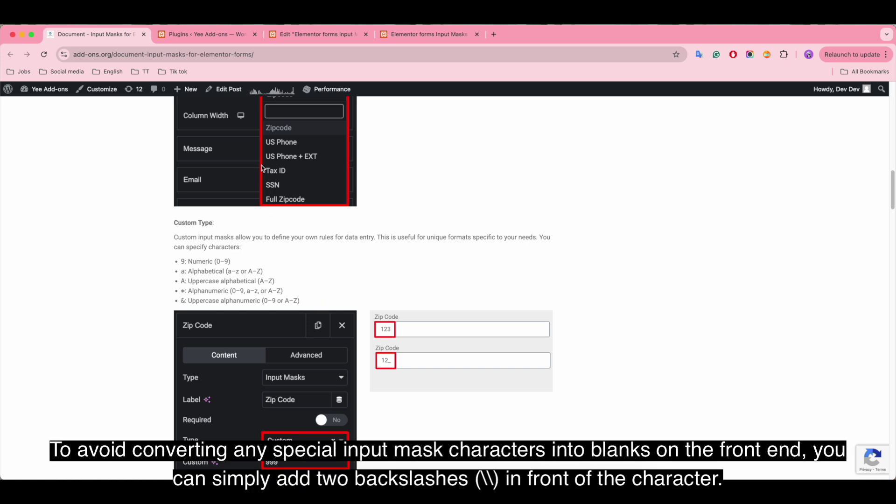
{"action": "left_click", "coordinate": [317, 34]}
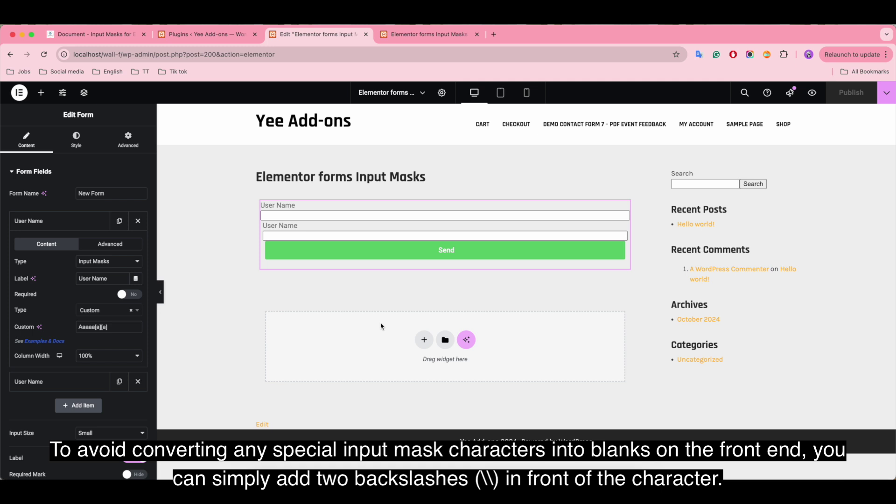
Step: Change the field label from User Name to SKU
{"action": "left_click", "coordinate": [138, 381]}
{"action": "left_click_drag", "start_coordinate": [112, 278], "coordinate": [71, 280]}
{"action": "type", "text": "SKU"}
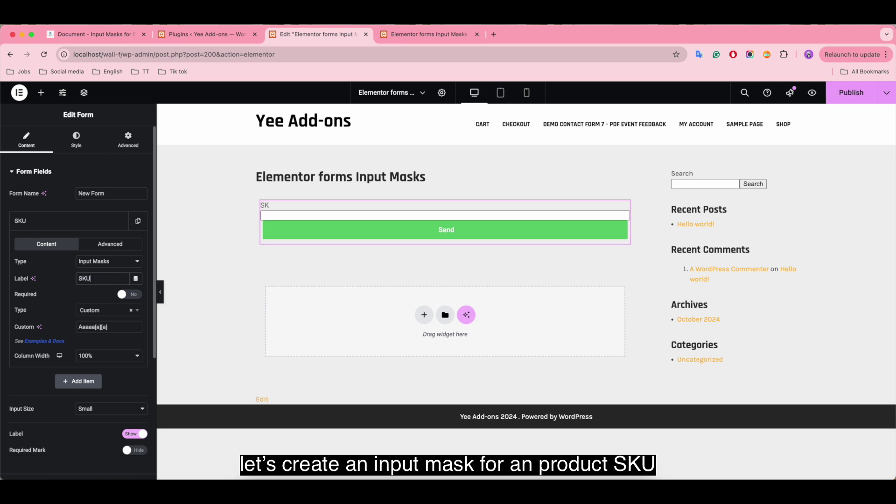
{"action": "key", "text": "Caps_Lock"}
Step: Replace the Aaaaa[a][a] mask with 99-&&&& and publish the page
{"action": "triple_click", "coordinate": [111, 326]}
{"action": "key", "text": "BackSpace"}
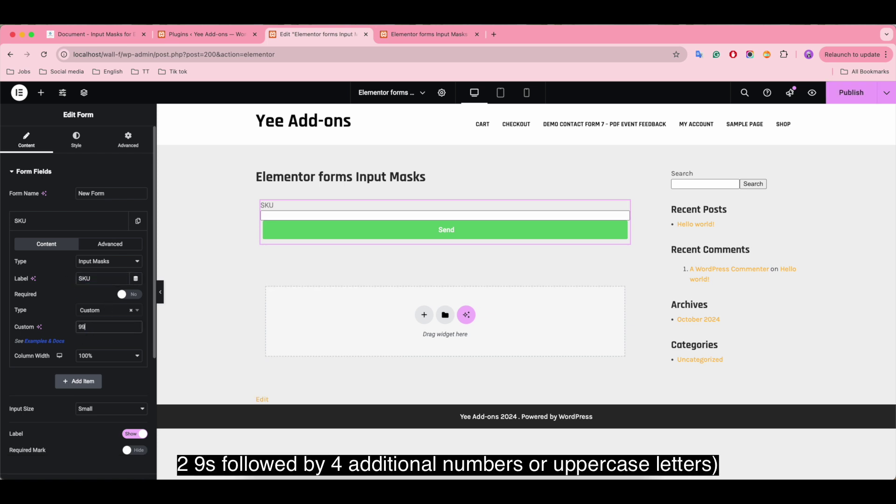
{"action": "type", "text": "99-"}
{"action": "key", "text": "Caps_Lock"}
{"action": "type", "text": "&&&&"}
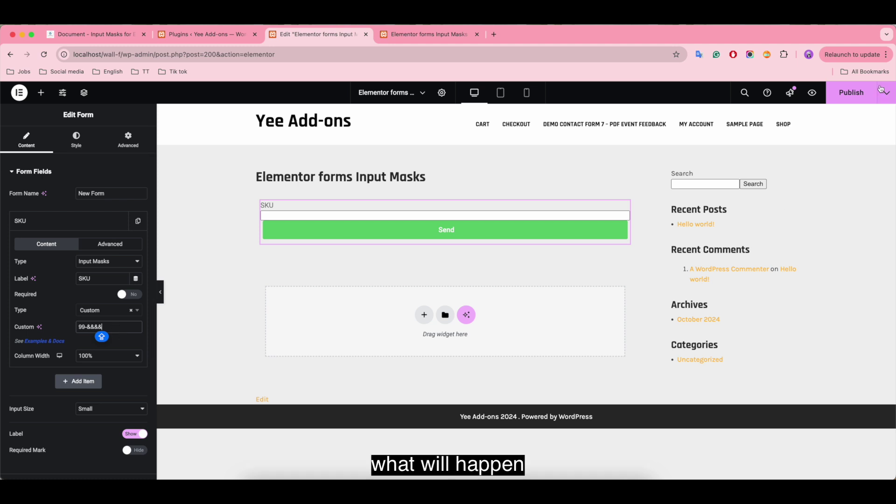
{"action": "left_click", "coordinate": [847, 96]}
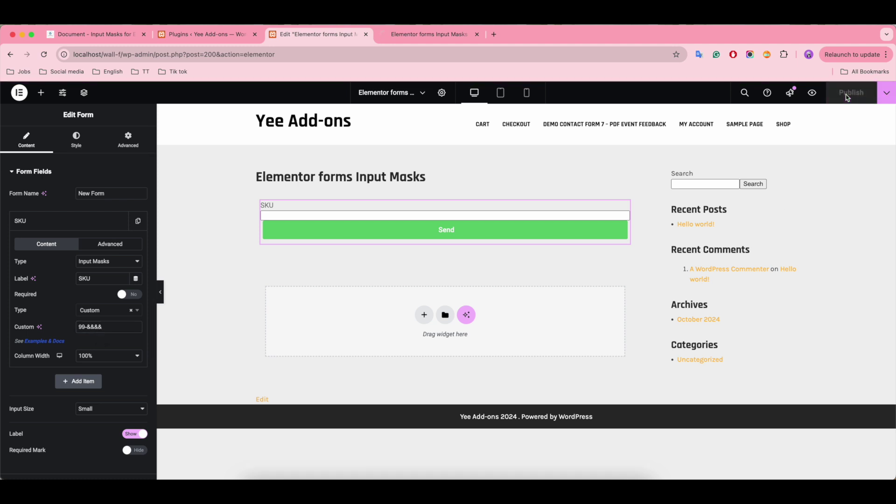
Step: Try the SKU field's 99-&&&& mask in the live preview
{"action": "left_click", "coordinate": [416, 36]}
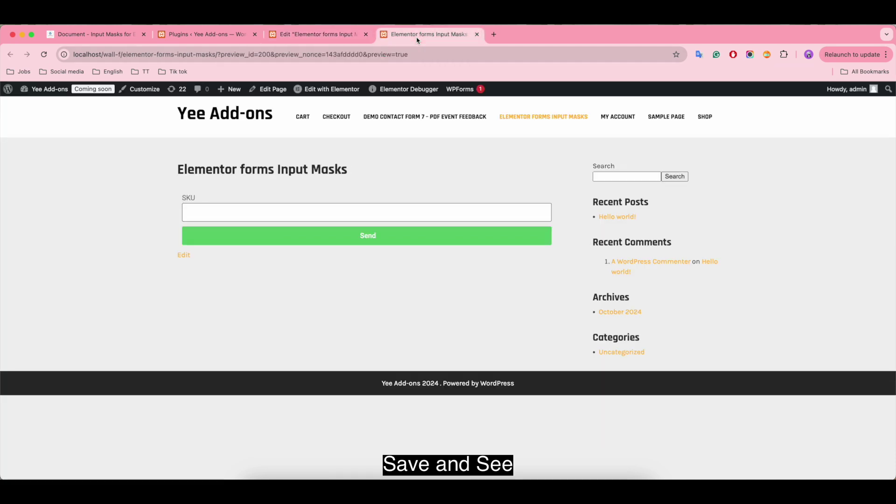
{"action": "left_click", "coordinate": [219, 212]}
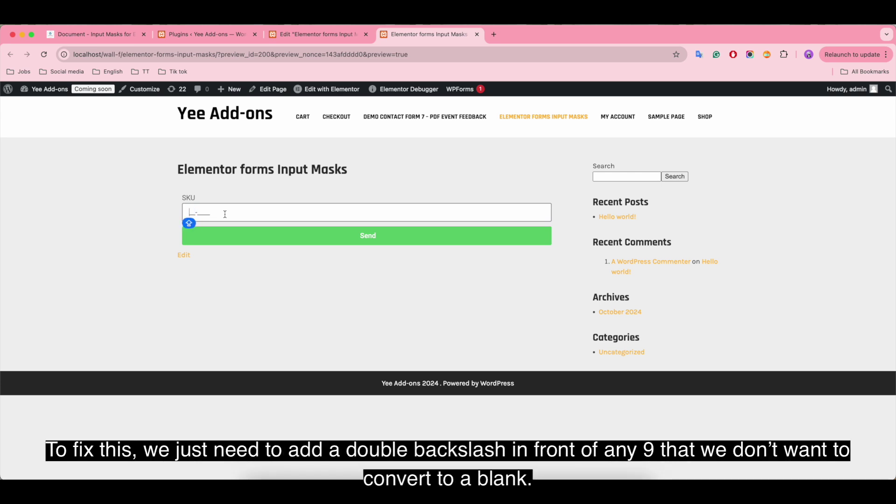
{"action": "left_click", "coordinate": [309, 39]}
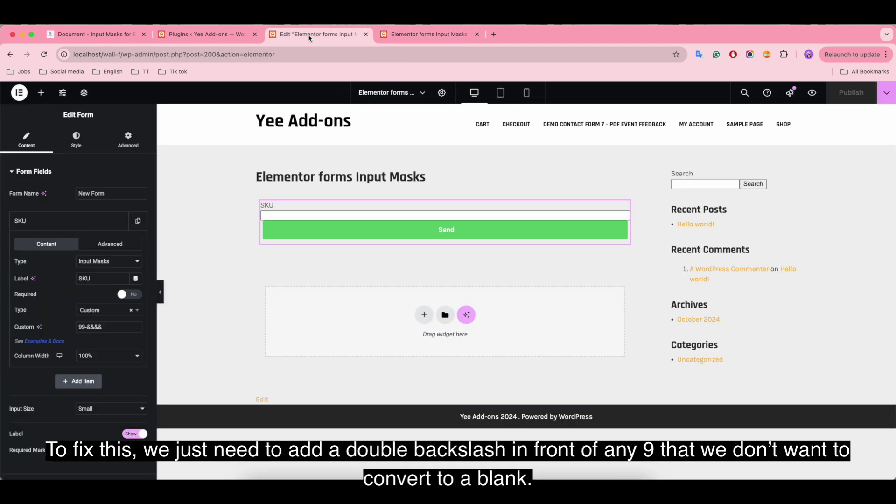
Step: Insert \\ before the first 9 of the SKU custom mask
{"action": "left_click", "coordinate": [79, 327]}
{"action": "type", "text": "\\\\"}
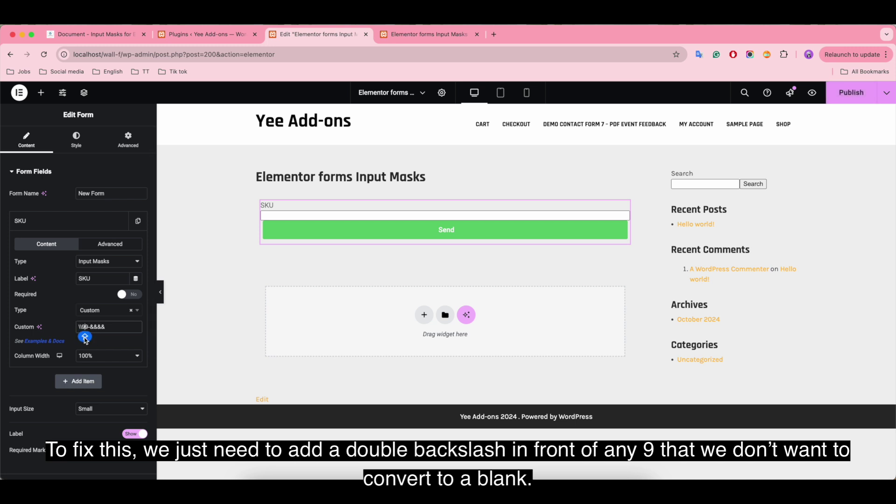
{"action": "left_click", "coordinate": [86, 337]}
Step: Escape the second 9, publish, and confirm the preview SKU field accepts 99-5680
{"action": "type", "text": "\\\\"}
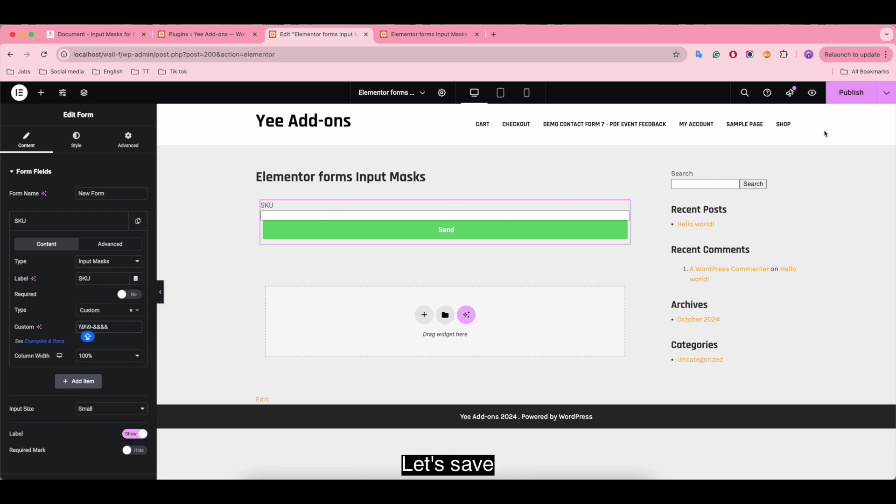
{"action": "left_click", "coordinate": [845, 93]}
{"action": "left_click", "coordinate": [424, 34]}
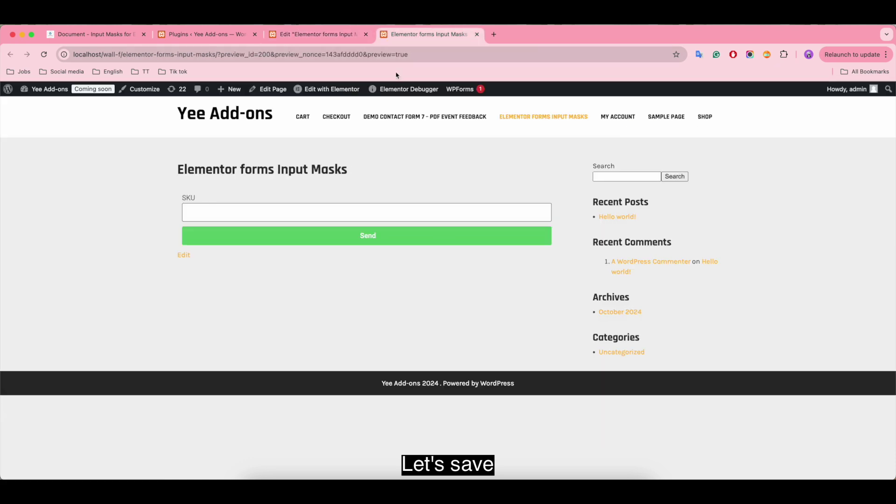
{"action": "left_click", "coordinate": [209, 219]}
{"action": "type", "text": "56"}
{"action": "type", "text": "BN"}
{"action": "key", "text": "BackSpace"}
{"action": "key", "text": "BackSpace"}
{"action": "type", "text": "8"}
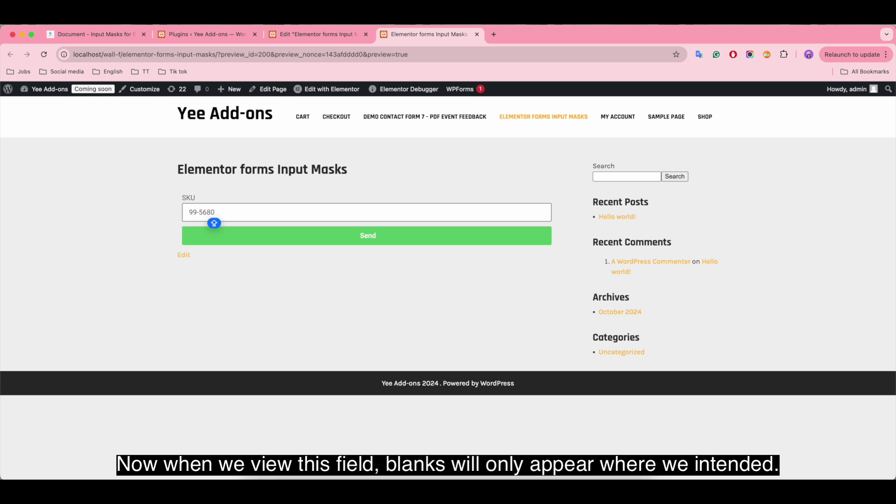
{"action": "type", "text": "0"}
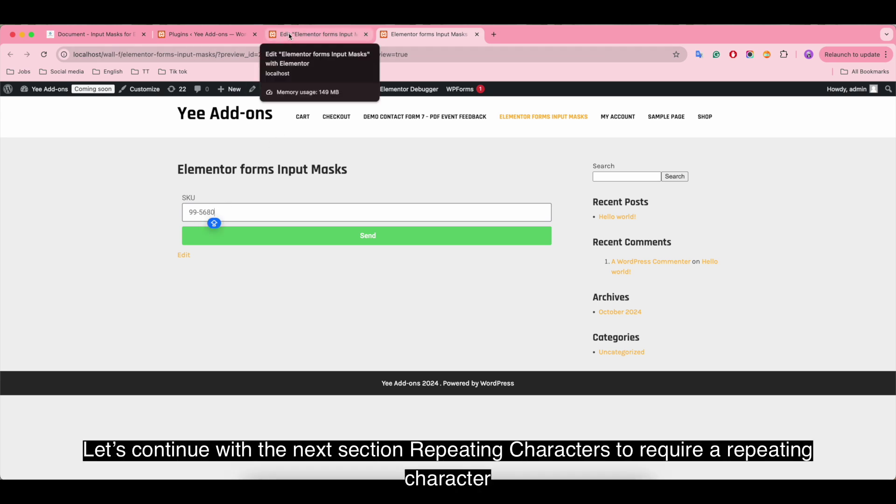
{"action": "left_click", "coordinate": [289, 37]}
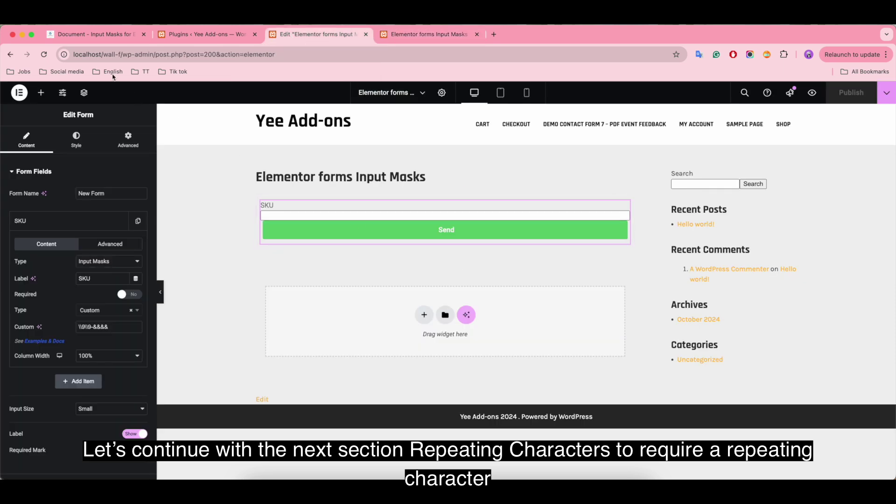
{"action": "left_click", "coordinate": [85, 38]}
{"action": "scroll", "coordinate": [360, 311], "scroll_direction": "down", "scroll_amount": 10}
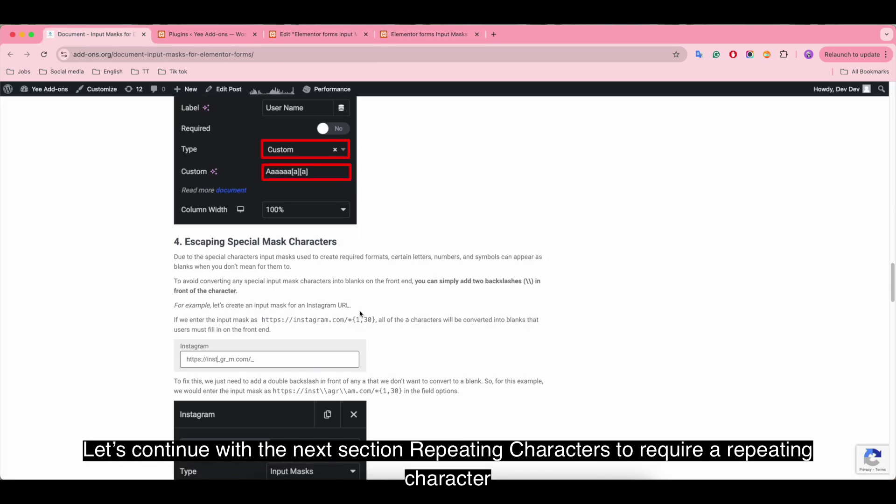
{"action": "scroll", "coordinate": [360, 313], "scroll_direction": "down", "scroll_amount": 15}
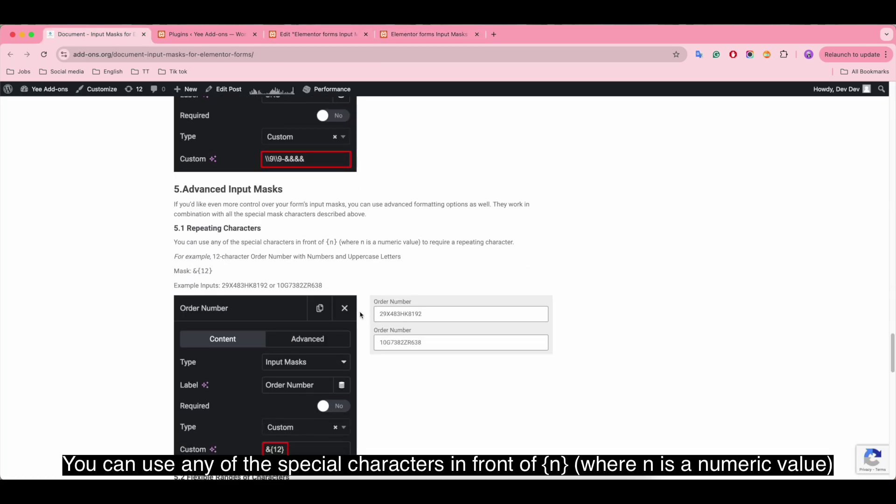
{"action": "scroll", "coordinate": [361, 315], "scroll_direction": "down", "scroll_amount": 3}
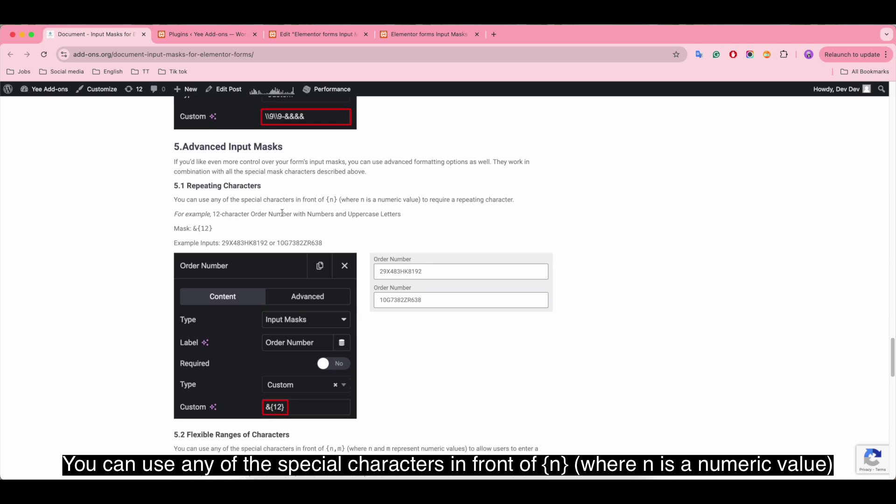
{"action": "left_click_drag", "start_coordinate": [175, 201], "coordinate": [533, 200]}
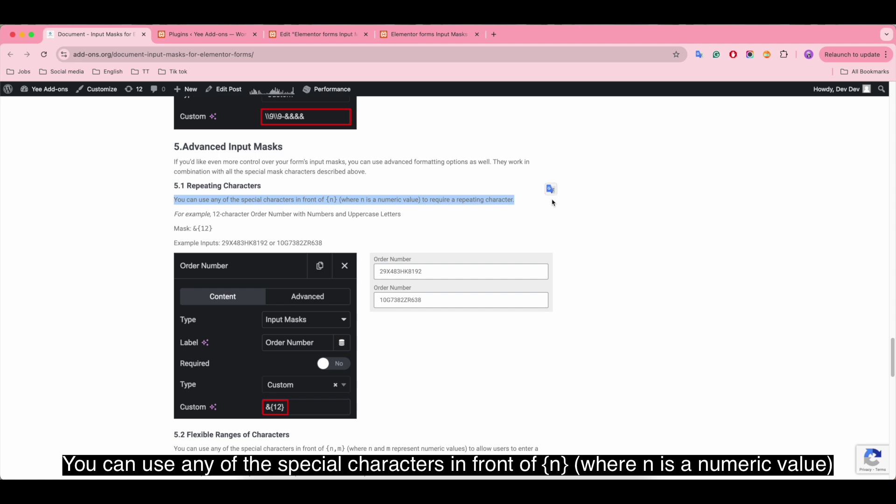
{"action": "left_click", "coordinate": [522, 202]}
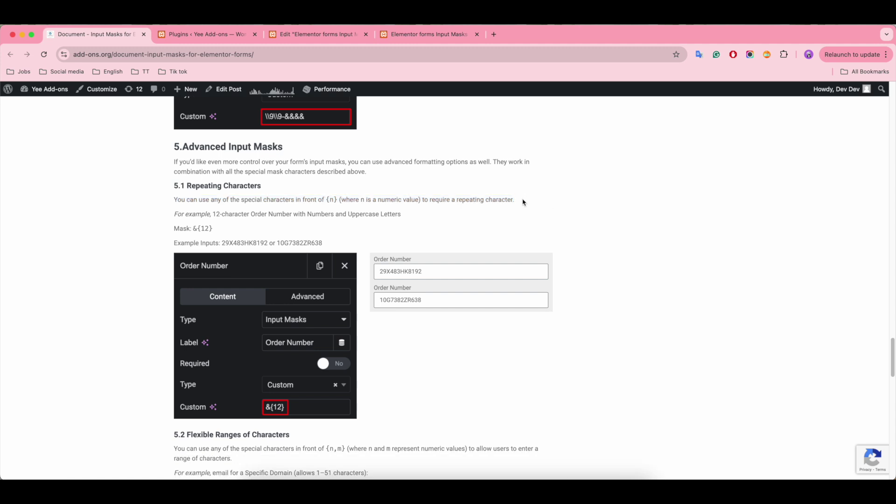
{"action": "left_click", "coordinate": [316, 39]}
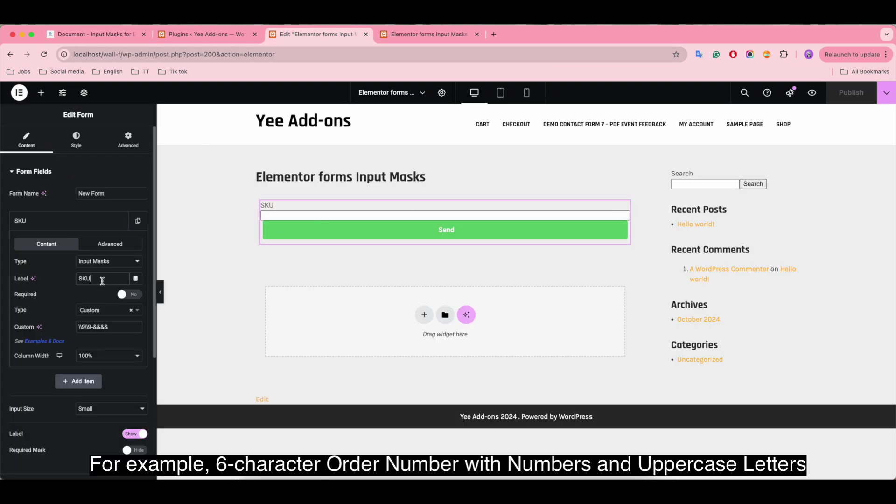
Step: Relabel the SKU field as Order Number with custom mask &{6} and publish
{"action": "left_click_drag", "start_coordinate": [102, 278], "coordinate": [62, 280]}
{"action": "key", "text": "BackSpace"}
{"action": "type", "text": "Order Number"}
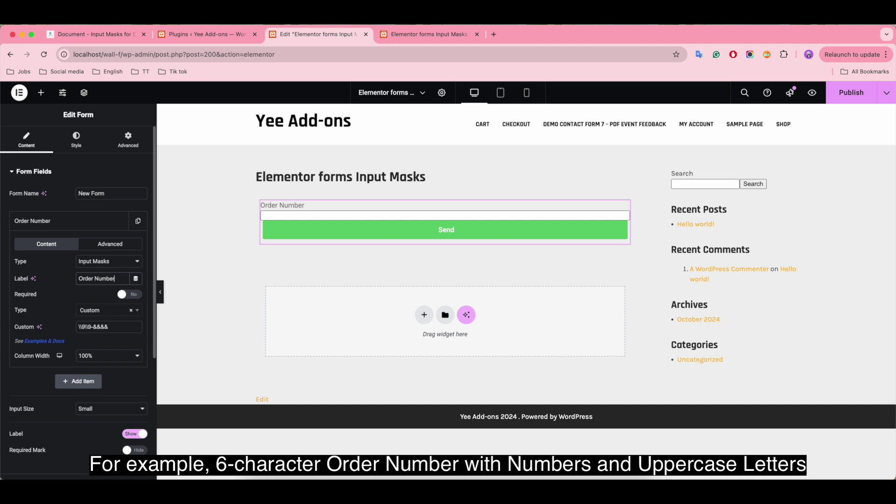
{"action": "left_click_drag", "start_coordinate": [119, 327], "coordinate": [73, 326]}
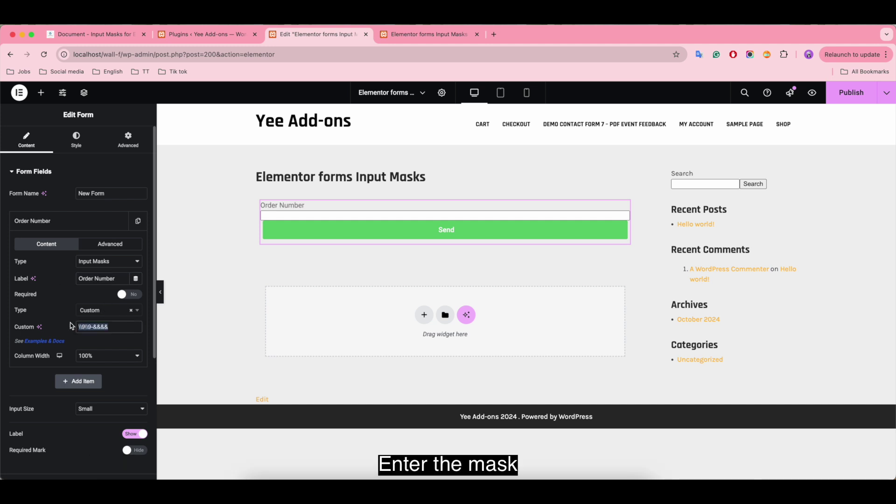
{"action": "key", "text": "BackSpace"}
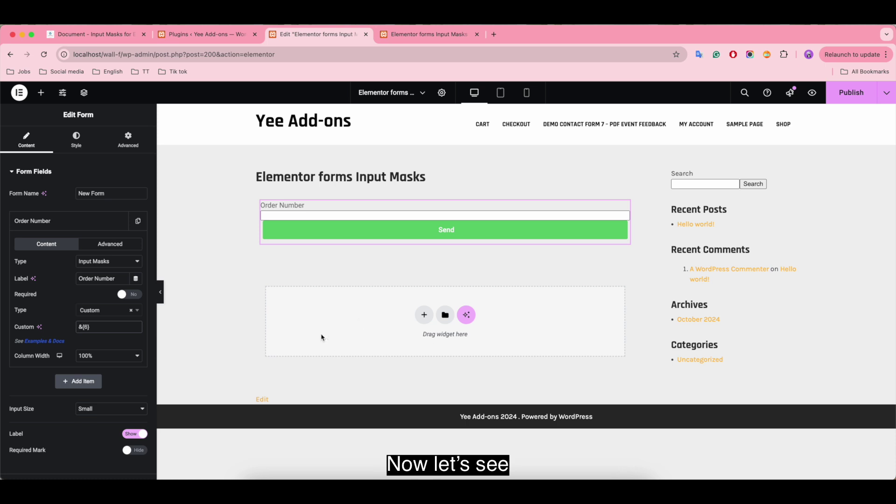
{"action": "left_click", "coordinate": [853, 98]}
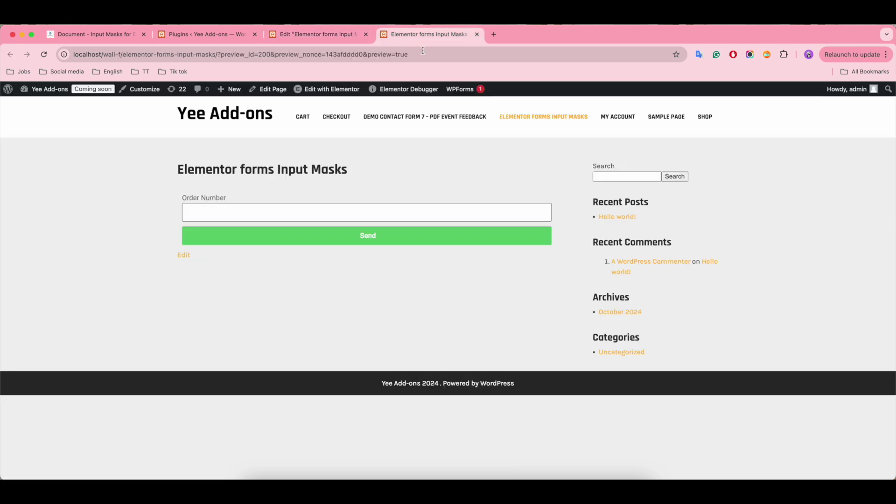
Step: Submit order number HGK976 in the live preview after digits are rejected
{"action": "left_click", "coordinate": [200, 212]}
{"action": "type", "text": "7589"}
{"action": "key", "text": "BackSpace"}
{"action": "key", "text": "BackSpace"}
{"action": "key", "text": "BackSpace"}
{"action": "key", "text": "BackSpace"}
{"action": "type", "text": "HGK976"}
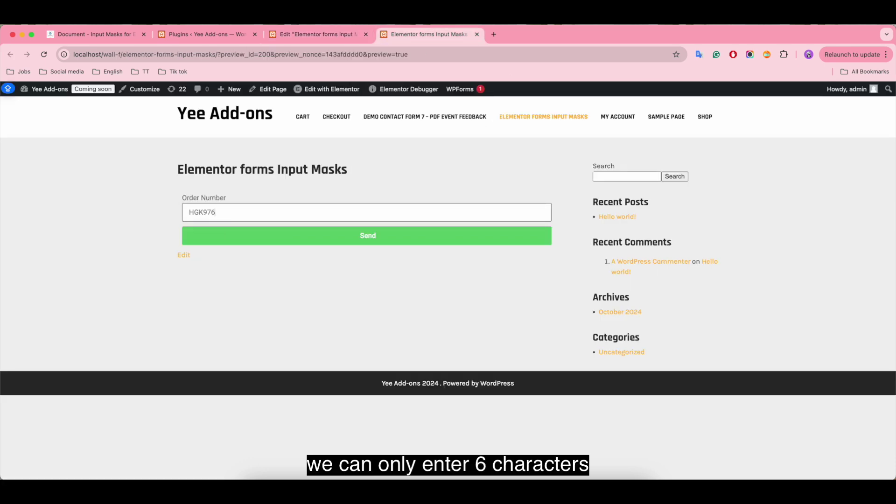
{"action": "left_click", "coordinate": [306, 235]}
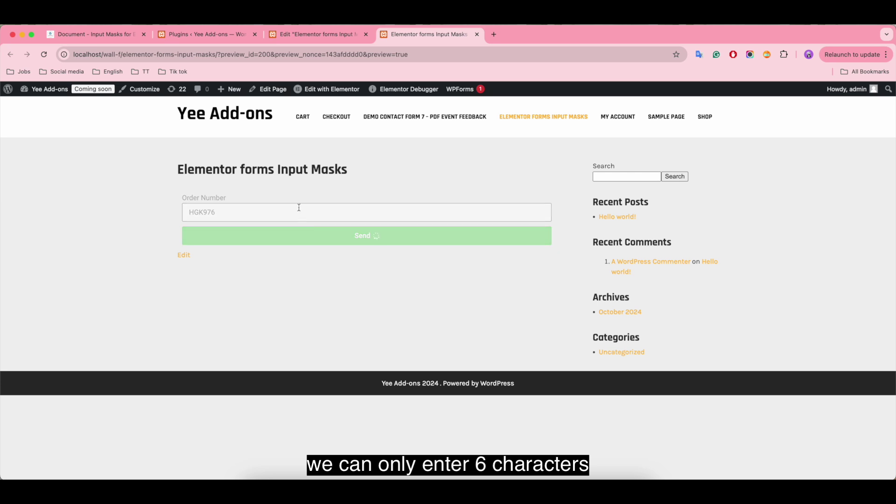
{"action": "left_click", "coordinate": [315, 41]}
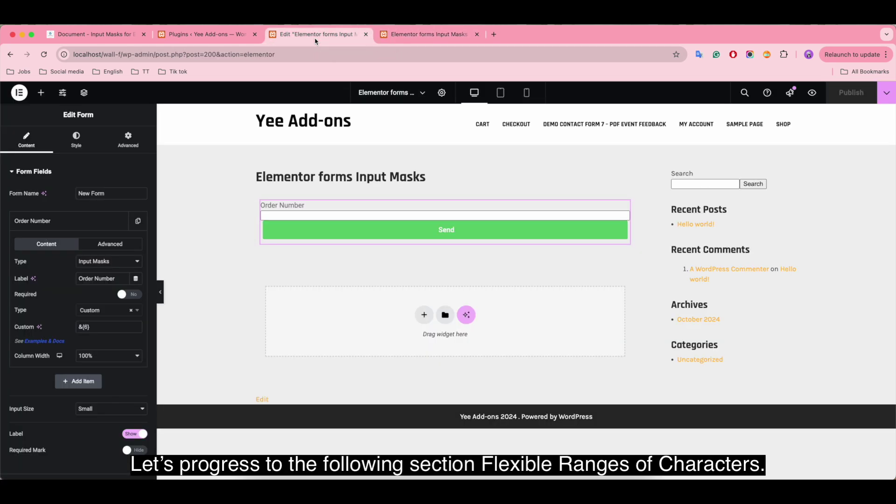
{"action": "left_click", "coordinate": [205, 34]}
{"action": "left_click", "coordinate": [90, 34]}
{"action": "scroll", "coordinate": [352, 311], "scroll_direction": "down", "scroll_amount": 5}
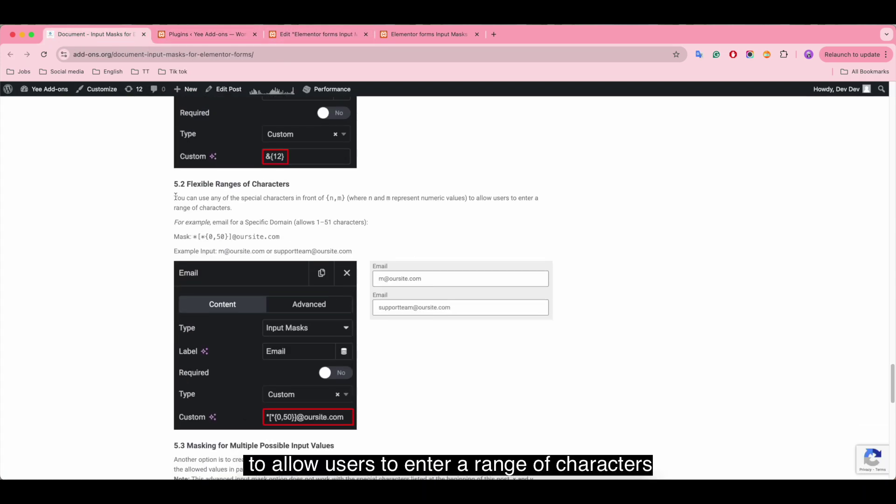
{"action": "left_click_drag", "start_coordinate": [175, 196], "coordinate": [307, 208]}
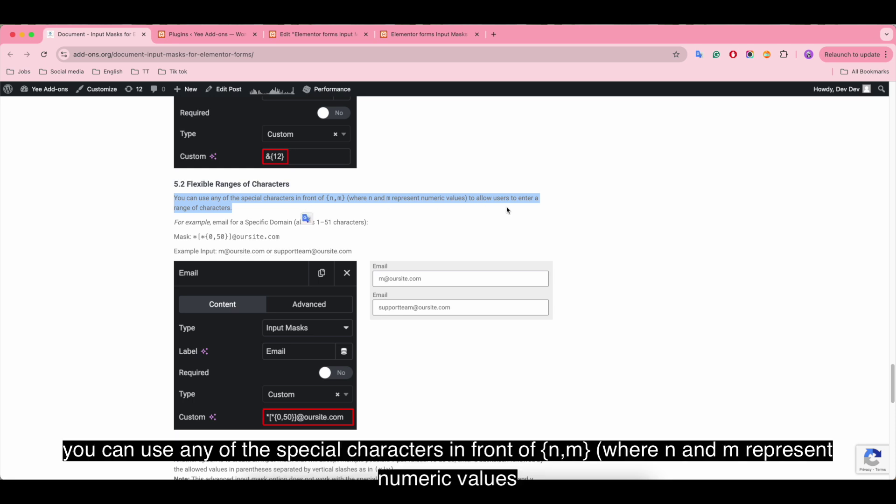
{"action": "left_click", "coordinate": [242, 210]}
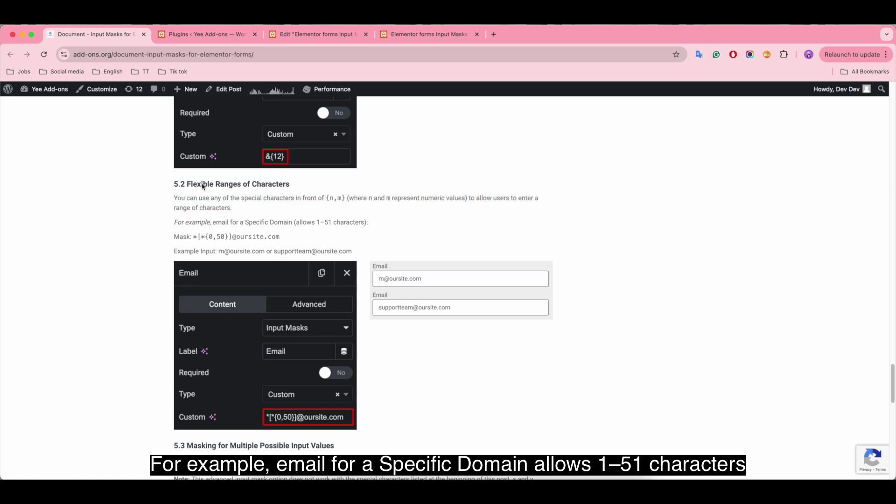
Step: Change the Order Number field's label to Email
{"action": "left_click", "coordinate": [316, 35]}
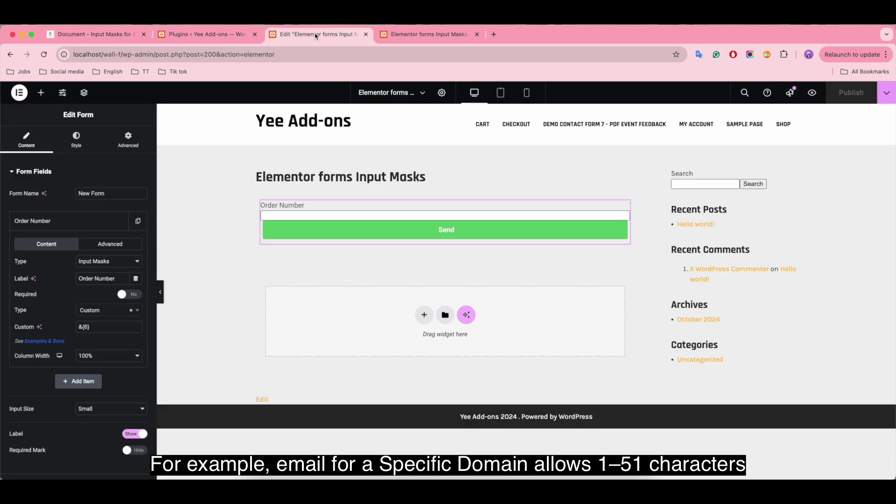
{"action": "left_click", "coordinate": [119, 279]}
{"action": "left_click_drag", "start_coordinate": [119, 279], "coordinate": [77, 279]}
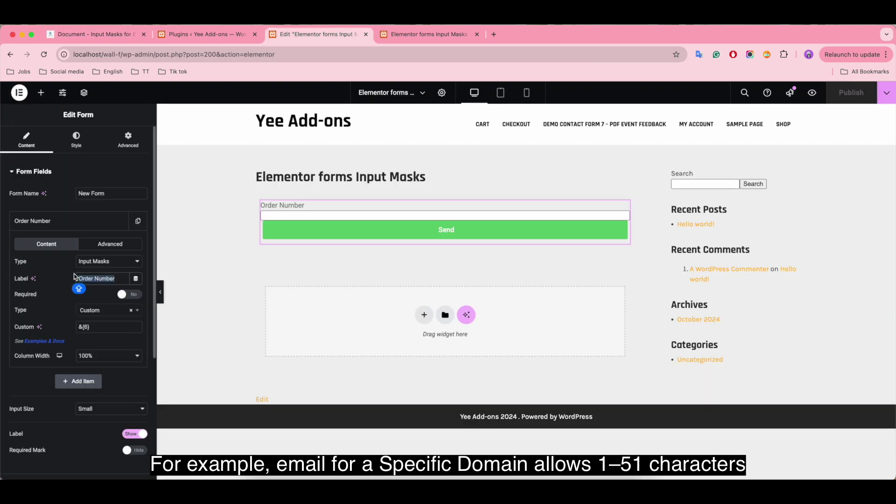
{"action": "key", "text": "BackSpace"}
{"action": "type", "text": "Email"}
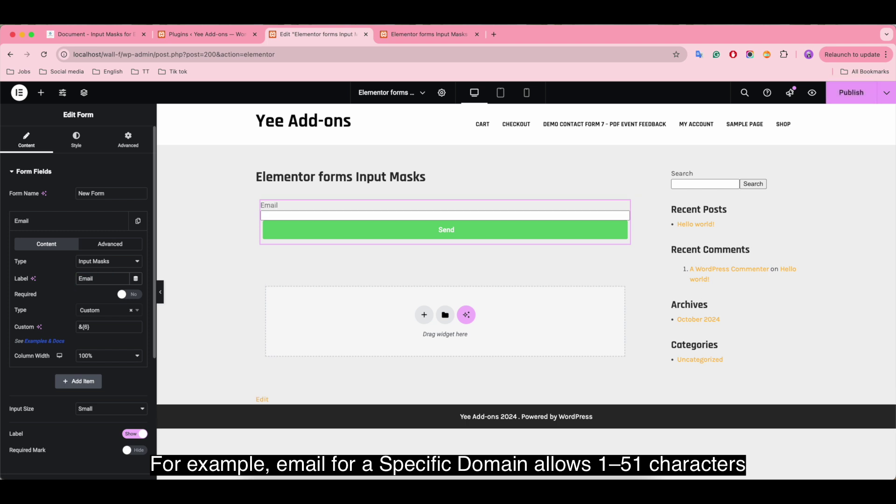
{"action": "left_click_drag", "start_coordinate": [93, 327], "coordinate": [77, 326]}
{"action": "key", "text": "BackSpace"}
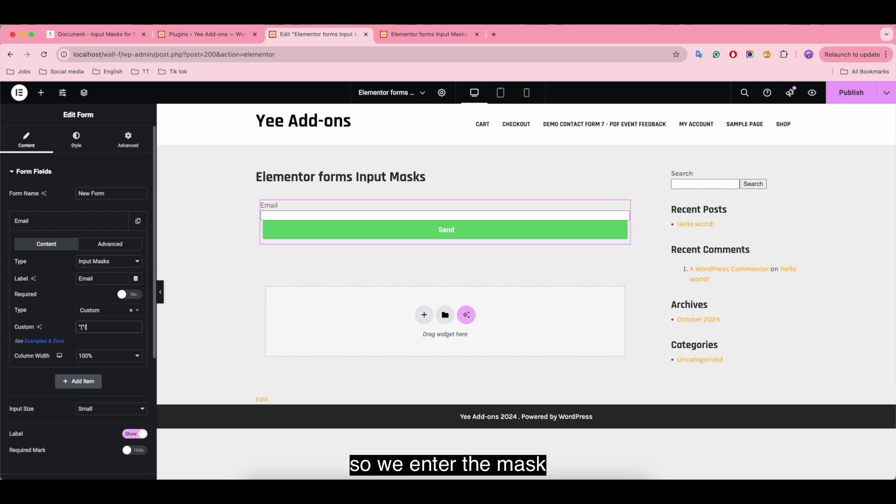
{"action": "type", "text": "*[*{0,50}]@oursite.com"}
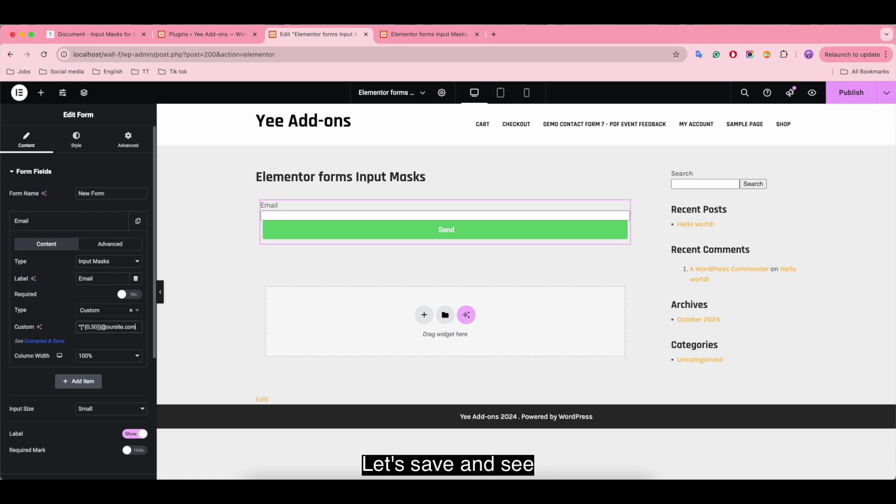
{"action": "left_click", "coordinate": [849, 91]}
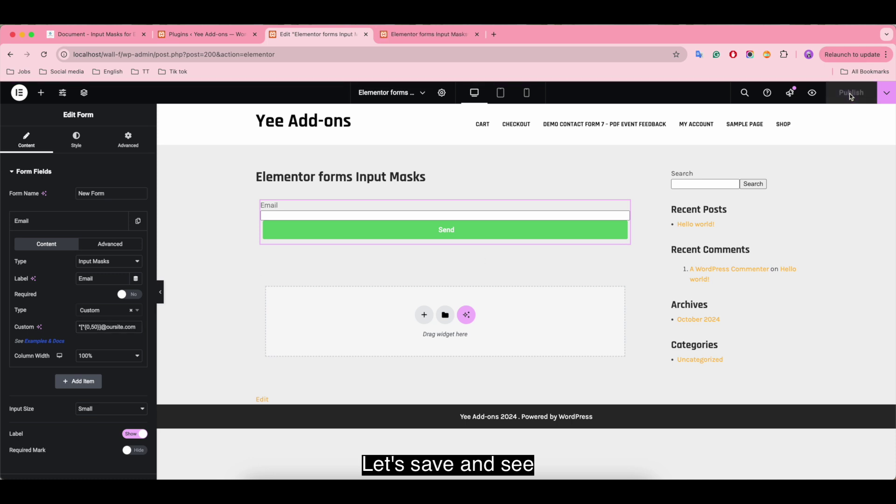
{"action": "left_click", "coordinate": [402, 37]}
{"action": "left_click", "coordinate": [273, 214]}
{"action": "type", "text": "m@oursite.com"}
{"action": "left_click", "coordinate": [307, 238]}
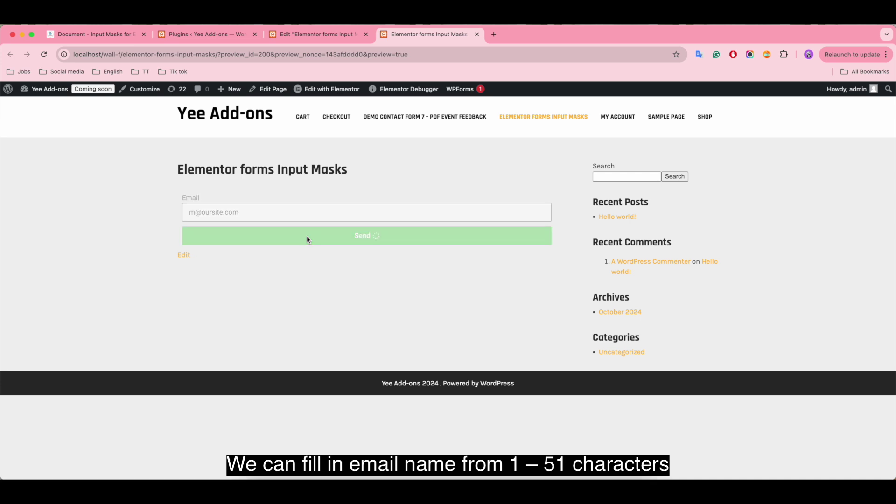
{"action": "left_click", "coordinate": [214, 213]}
{"action": "type", "text": "supportteam"}
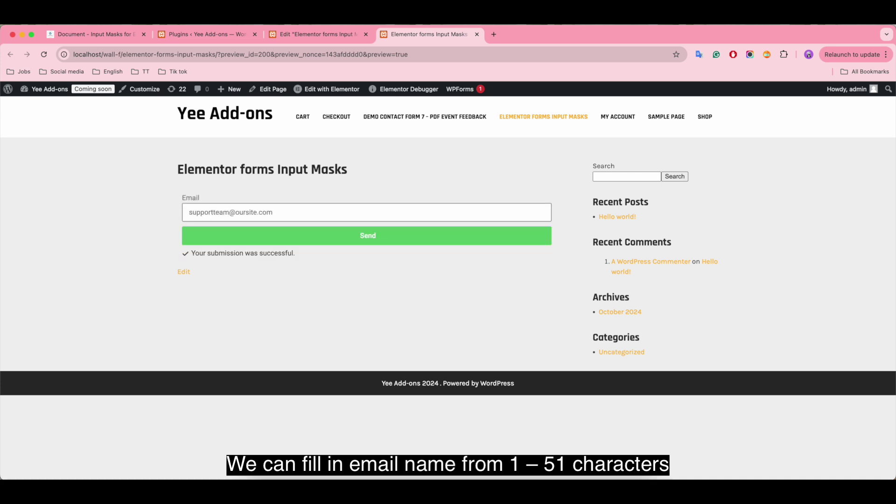
{"action": "left_click", "coordinate": [353, 238]}
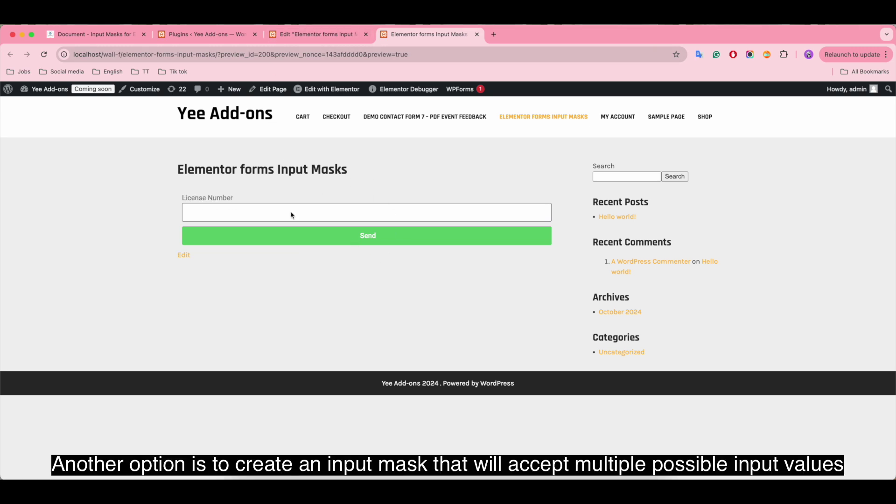
Step: Submit a TN-prefixed, then a KY-prefixed 10-digit license number through the preview form's License Number field
{"action": "left_click", "coordinate": [201, 207]}
{"action": "type", "text": "TN67890909"}
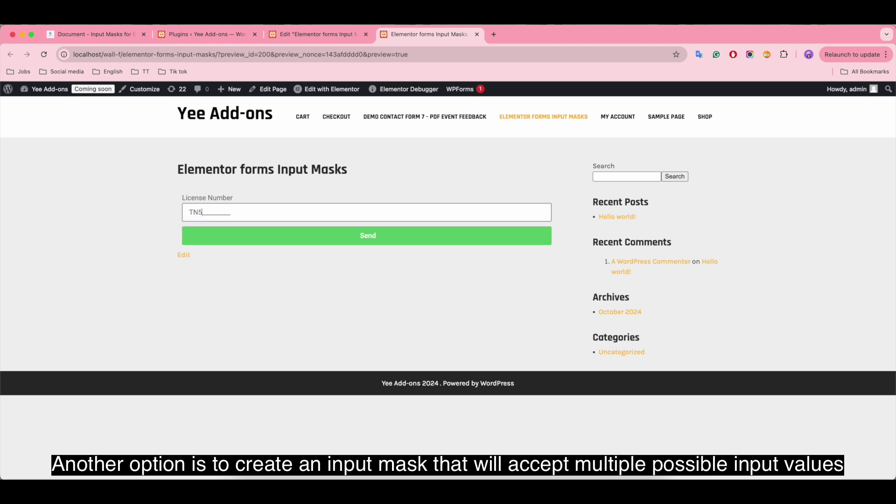
{"action": "type", "text": "090909"}
{"action": "left_click", "coordinate": [256, 231]}
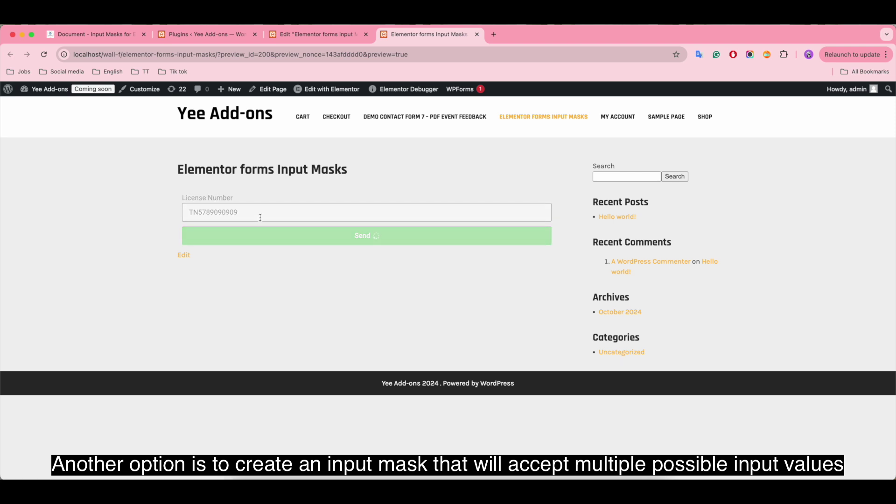
{"action": "left_click", "coordinate": [238, 213]}
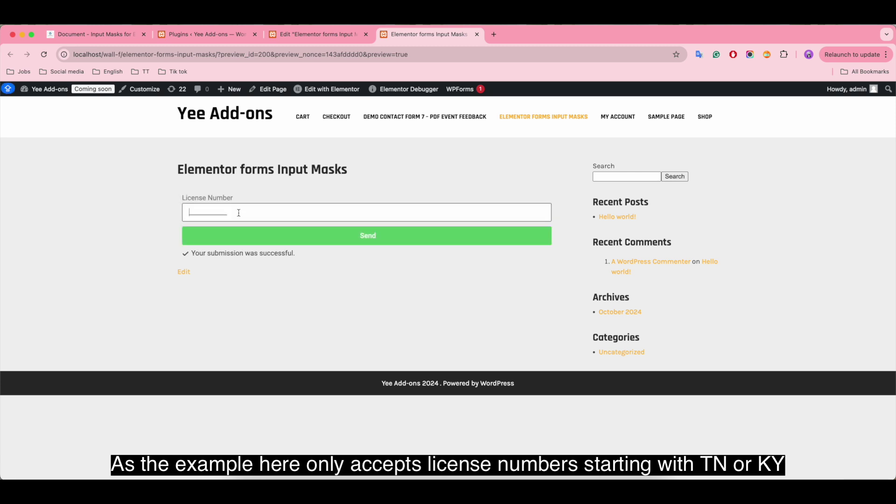
{"action": "type", "text": "KY6747325444"}
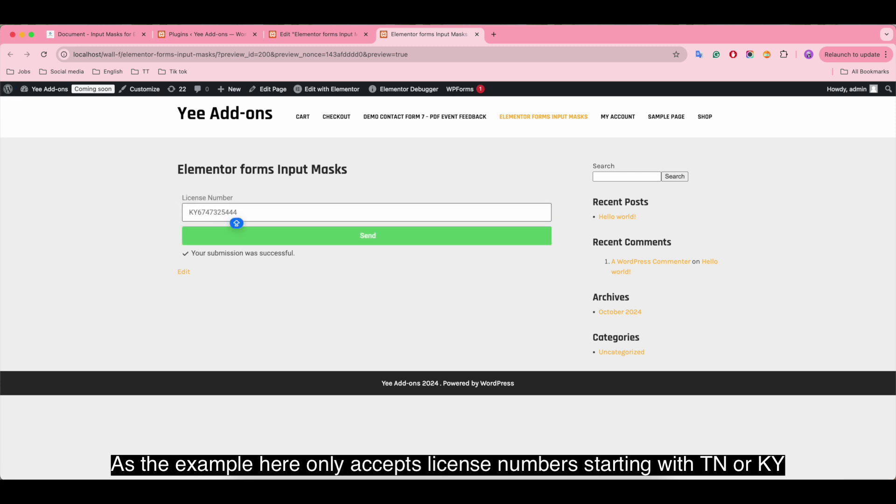
{"action": "left_click", "coordinate": [314, 240]}
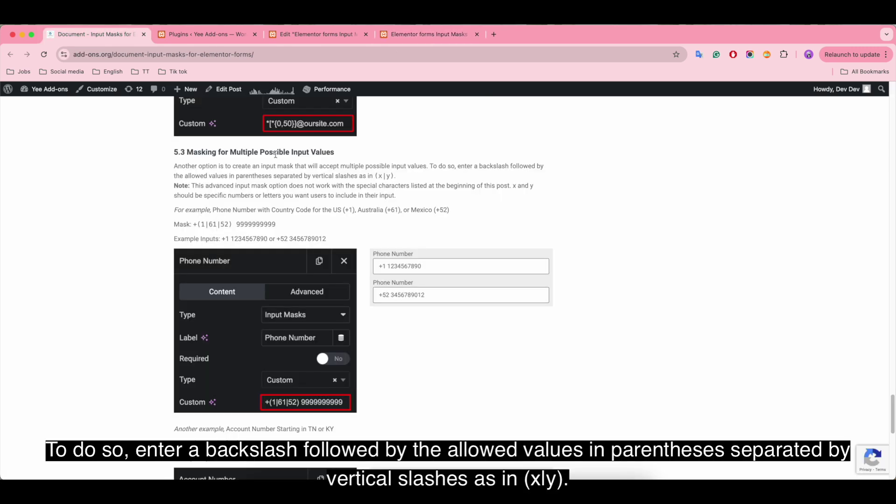
Step: Highlight section 5.3's explanation of the (x|y) syntax and its note about special characters
{"action": "left_click_drag", "start_coordinate": [174, 166], "coordinate": [434, 181]}
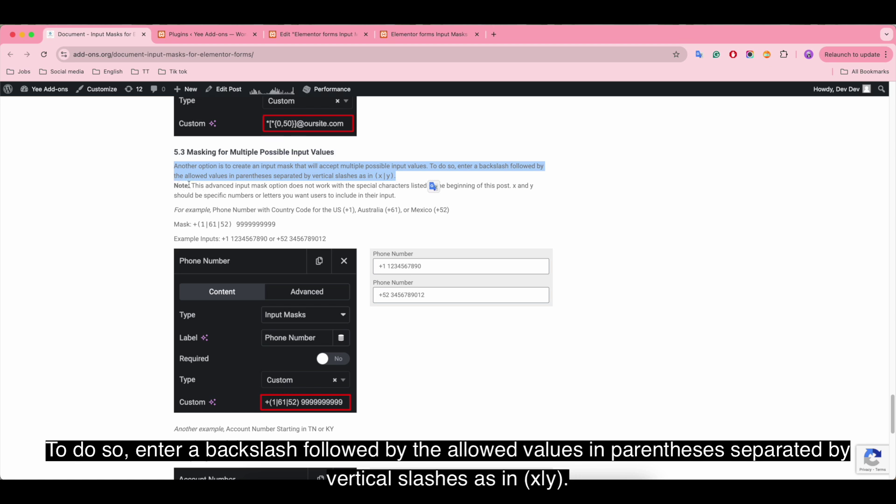
{"action": "left_click_drag", "start_coordinate": [193, 186], "coordinate": [466, 199]}
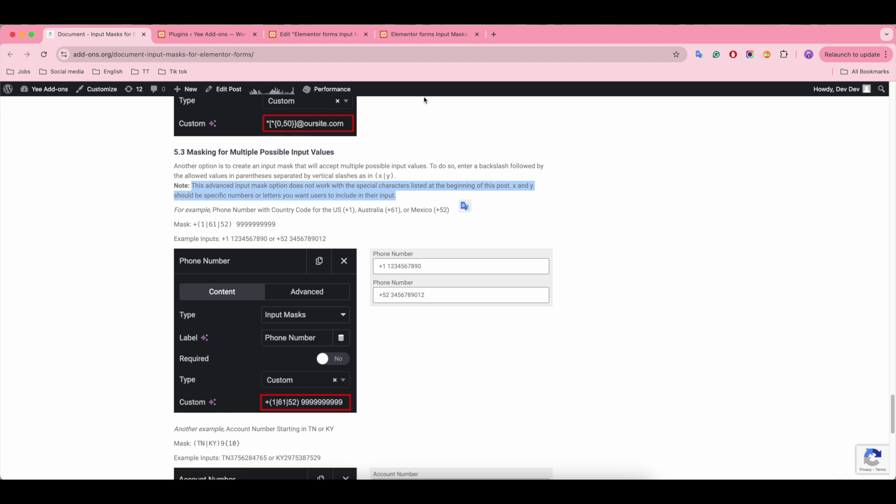
Step: Change the Email field's label to 'License Number' in the Elementor editor
{"action": "left_click", "coordinate": [317, 34]}
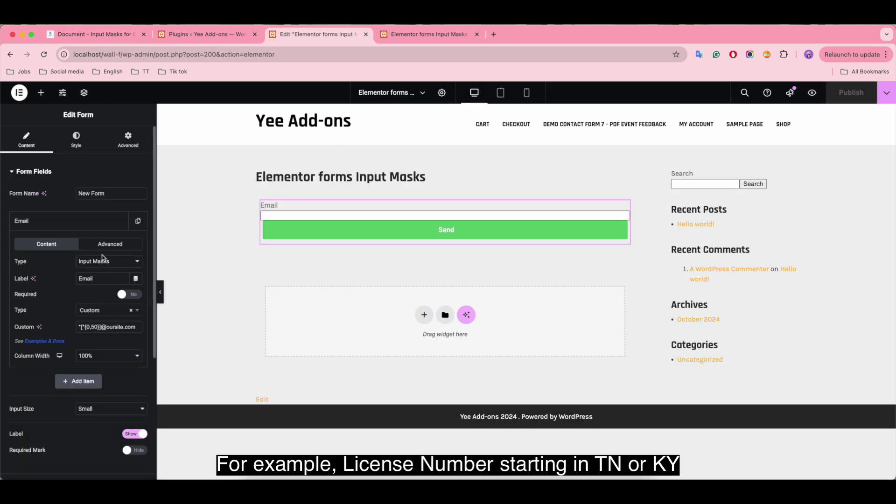
{"action": "double_click", "coordinate": [104, 278]}
{"action": "type", "text": "License "}
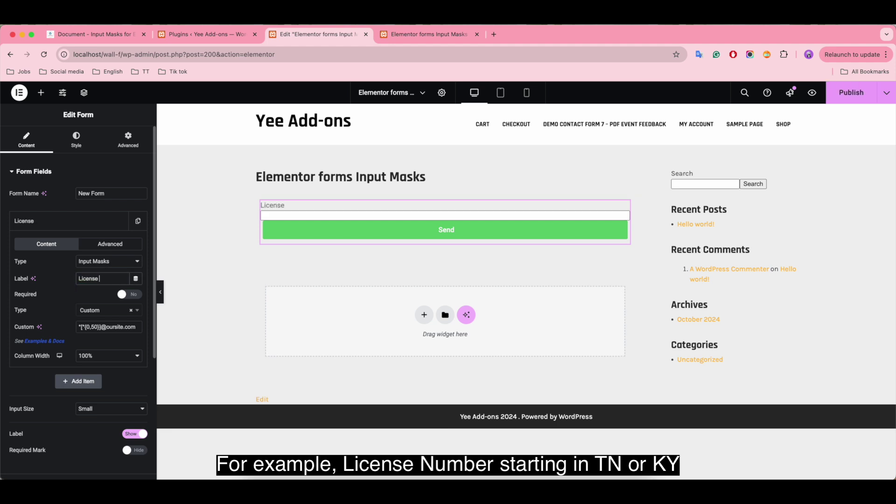
{"action": "type", "text": "Number"}
Step: Replace the email mask with the custom mask (TN|KY)9{10} and publish the page
{"action": "triple_click", "coordinate": [110, 327]}
{"action": "key", "text": "BackSpace"}
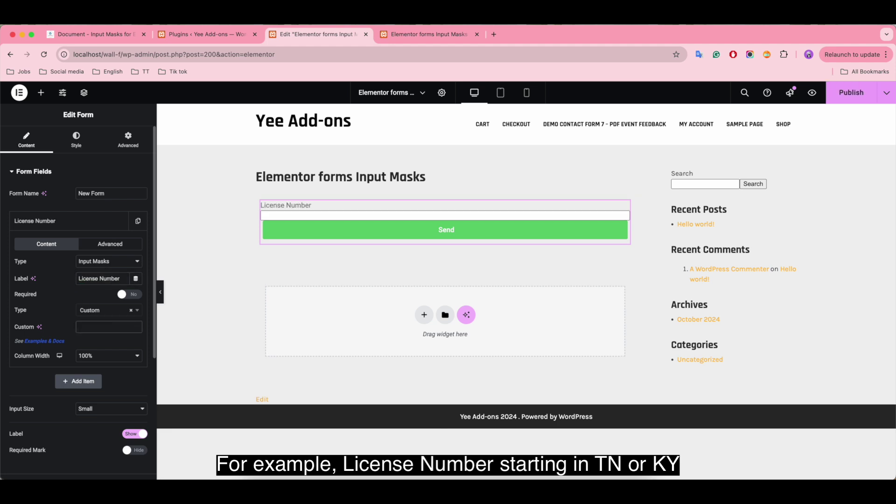
{"action": "type", "text": "(TN|KY)9{10}"}
{"action": "left_click", "coordinate": [851, 92]}
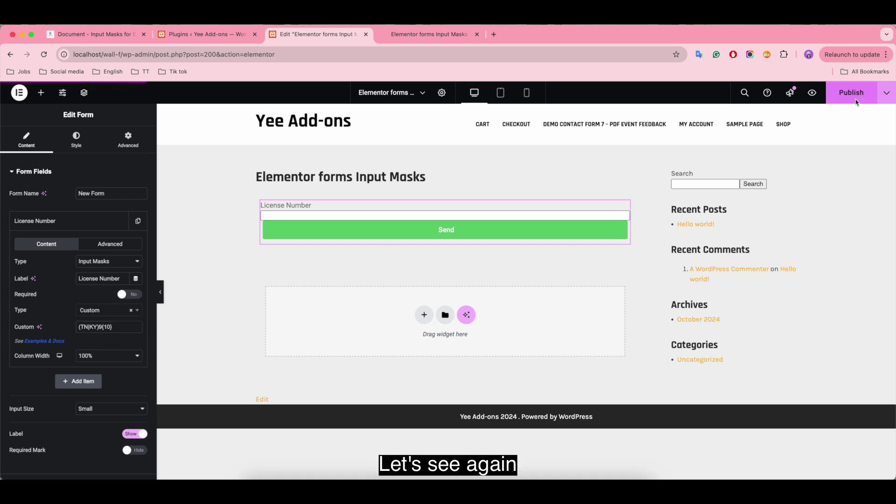
Step: In the live preview, send one TN-prefixed and one KY-prefixed 10-digit license number
{"action": "left_click", "coordinate": [428, 34]}
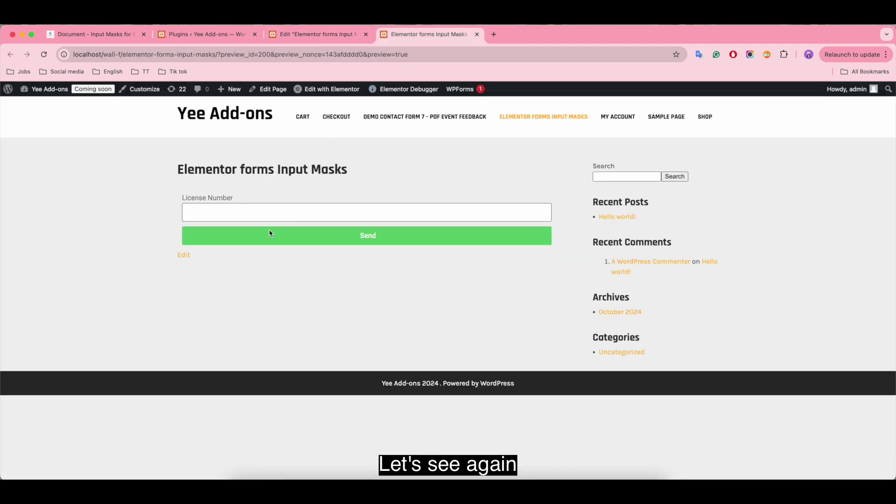
{"action": "left_click", "coordinate": [200, 206]}
{"action": "type", "text": "TN5789090909"}
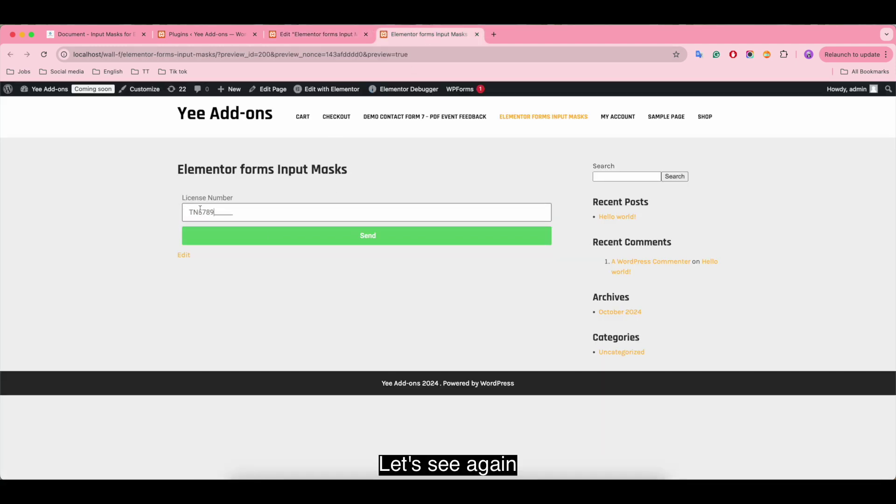
{"action": "left_click", "coordinate": [255, 230]}
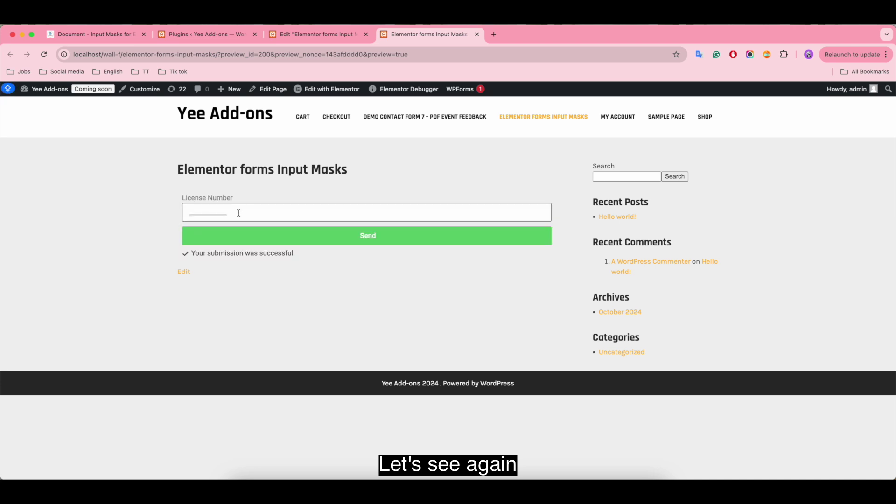
{"action": "left_click", "coordinate": [238, 213]}
{"action": "type", "text": "KY67473254"}
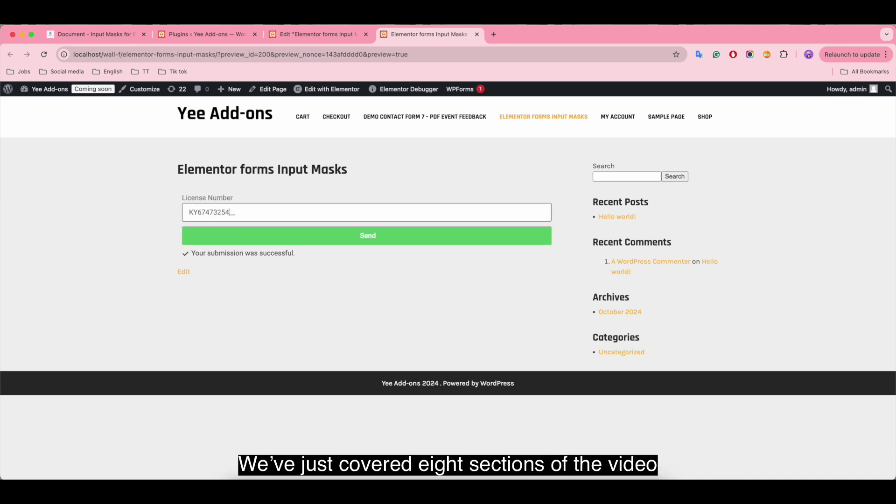
{"action": "type", "text": "44"}
{"action": "left_click", "coordinate": [314, 239]}
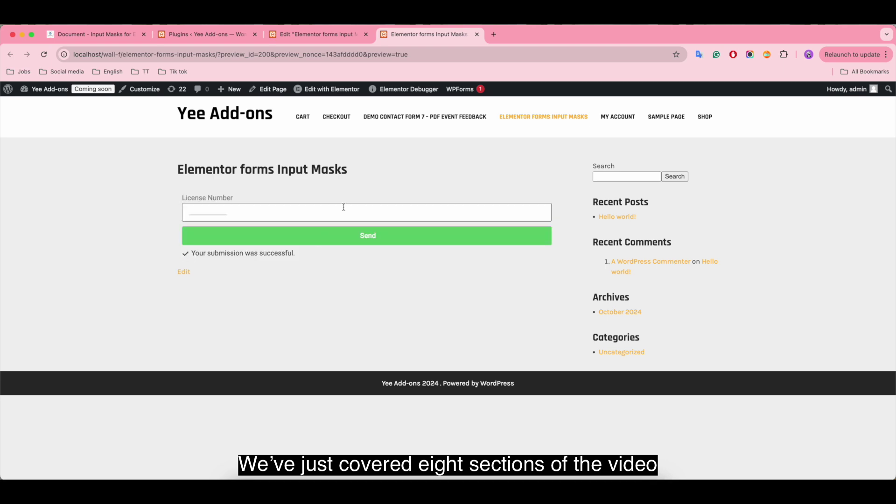